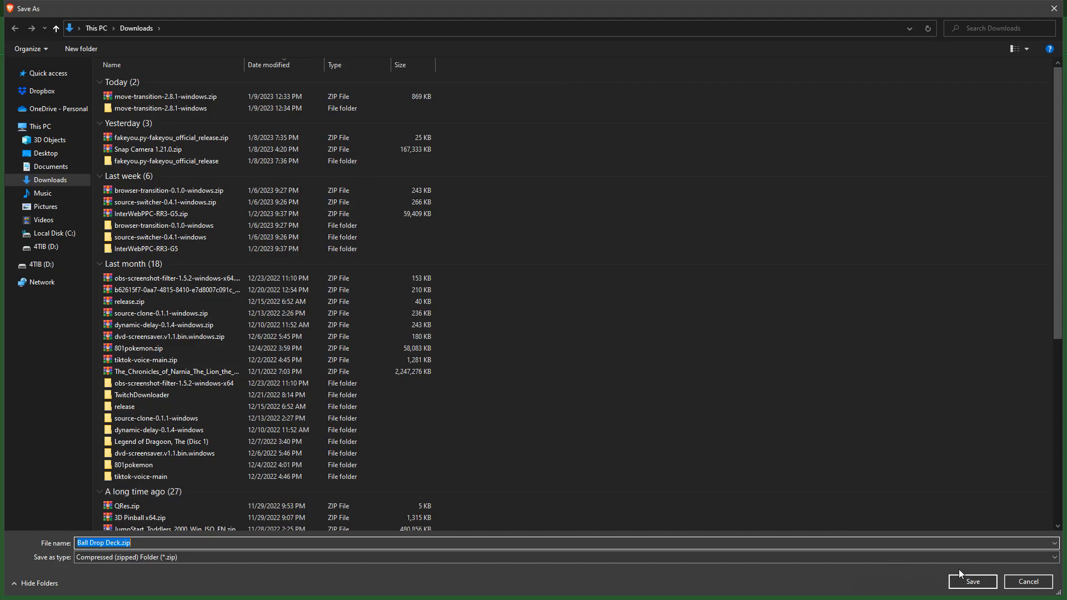
Save Ball Drop Deck.zip to the Downloads folder and show the downloaded file in its folder
left_click(965, 581)
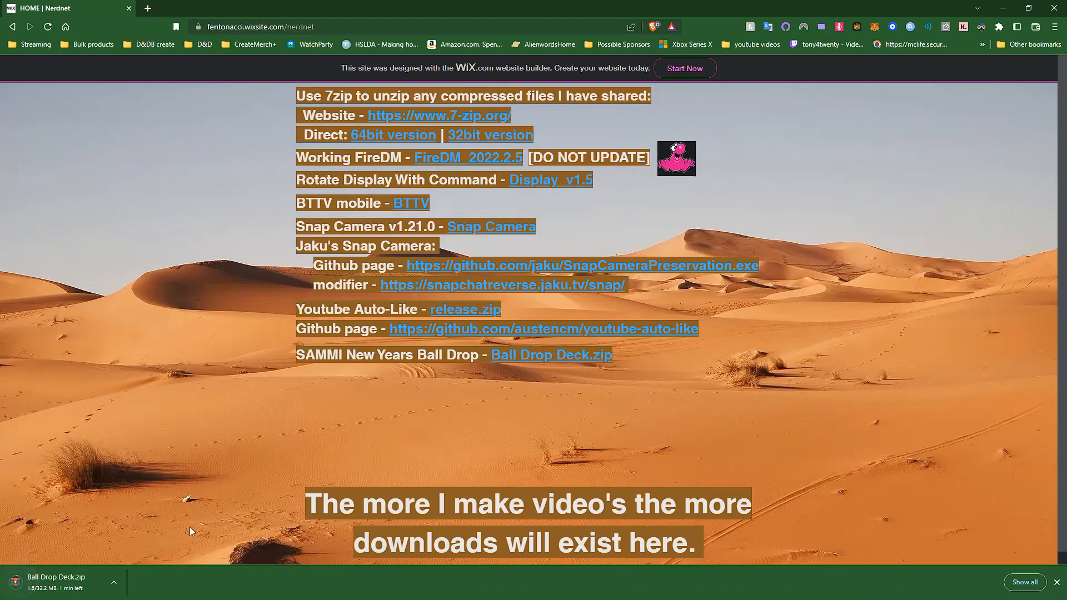
left_click(119, 581)
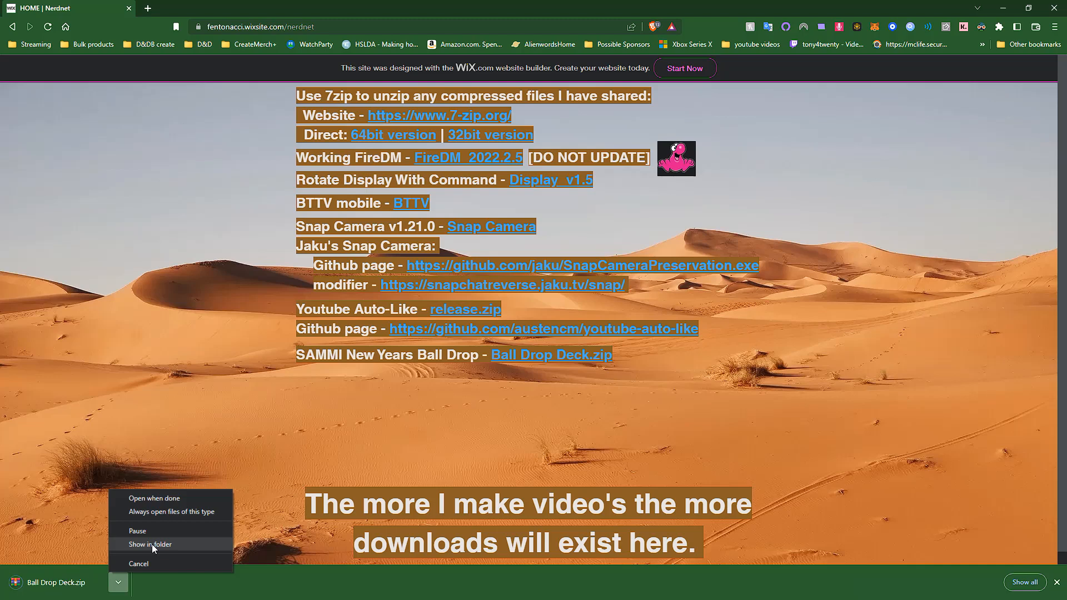
left_click(152, 544)
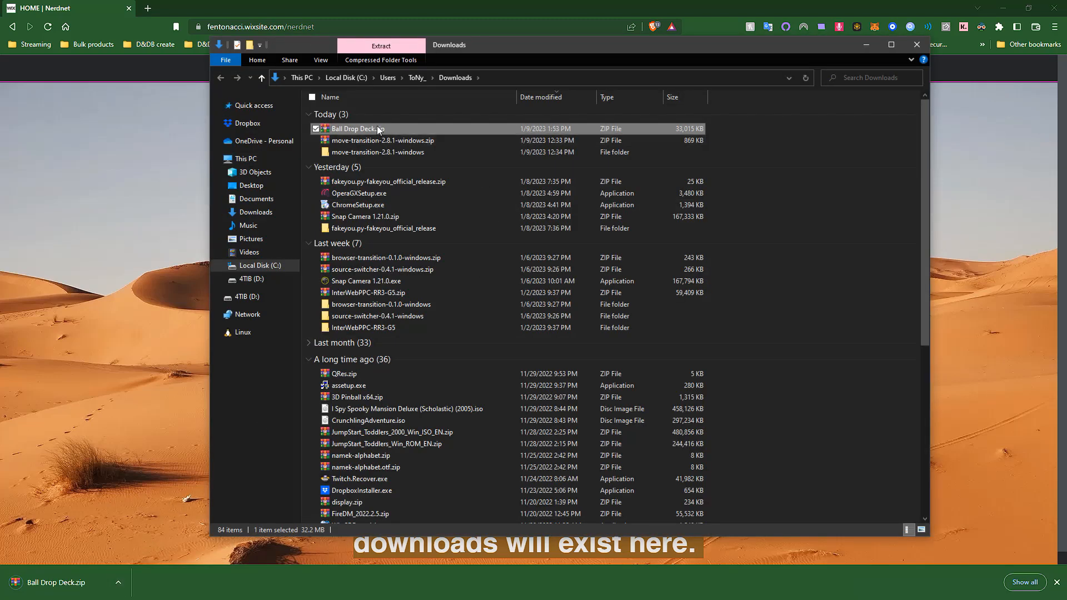
Extract Ball Drop Deck.zip into a Ball Drop Deck folder inside Downloads and close the archive
double_click(377, 126)
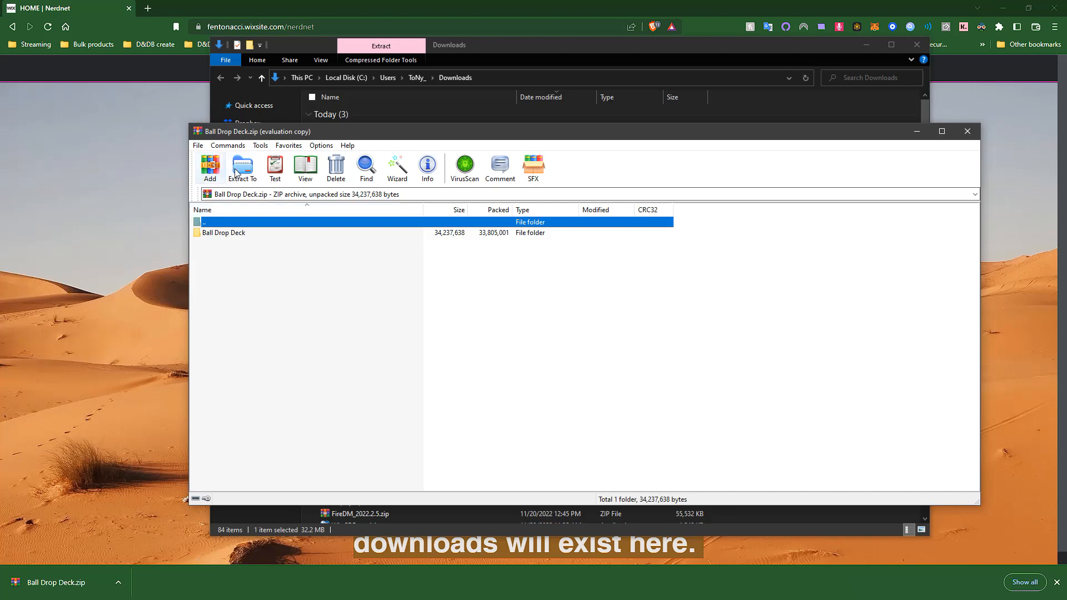
left_click(242, 168)
left_click(670, 276)
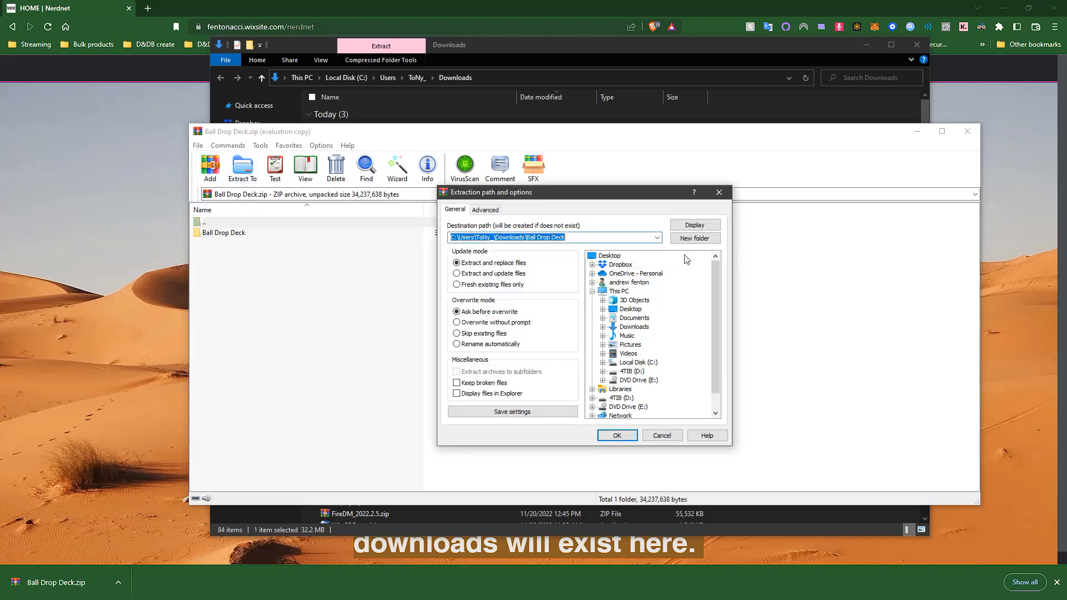
left_click(617, 435)
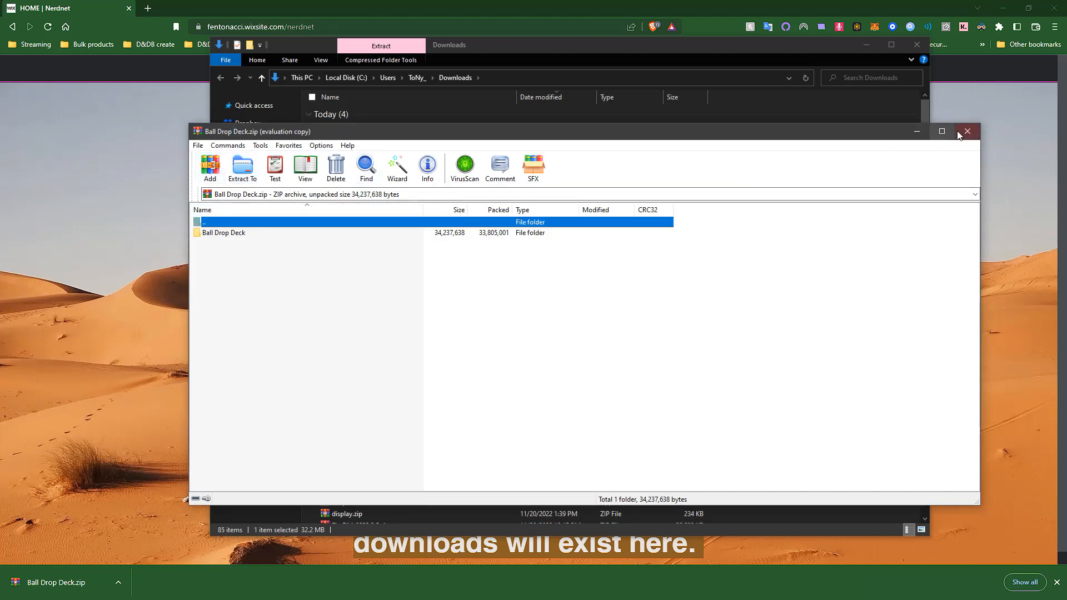
left_click(967, 131)
Open README.txt from the innermost extracted Ball Drop Deck folder and snap its window to the upper-right quarter of the screen
double_click(363, 152)
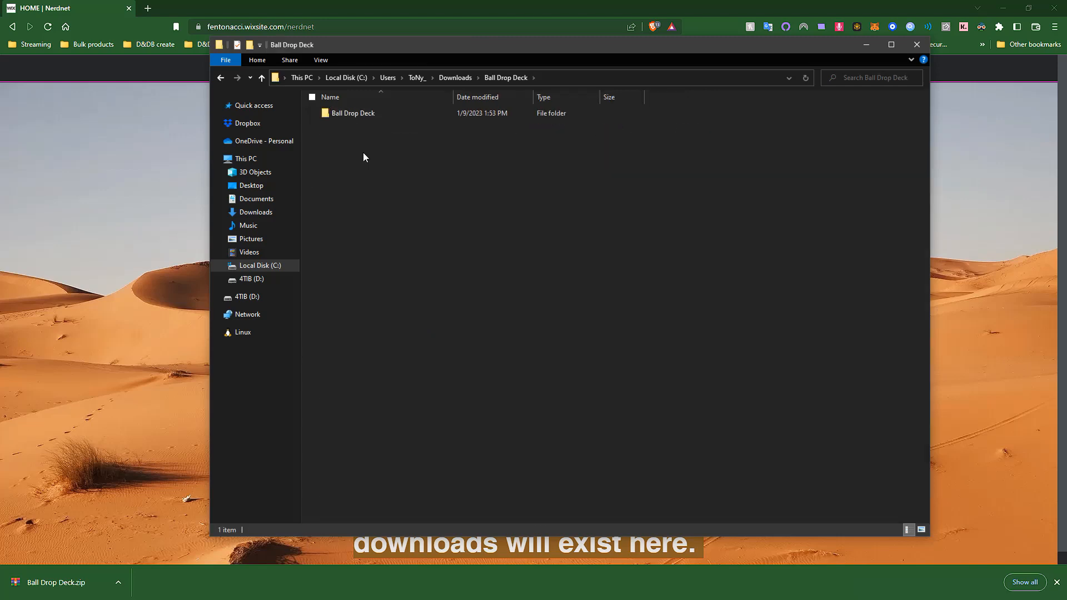
double_click(364, 115)
double_click(361, 116)
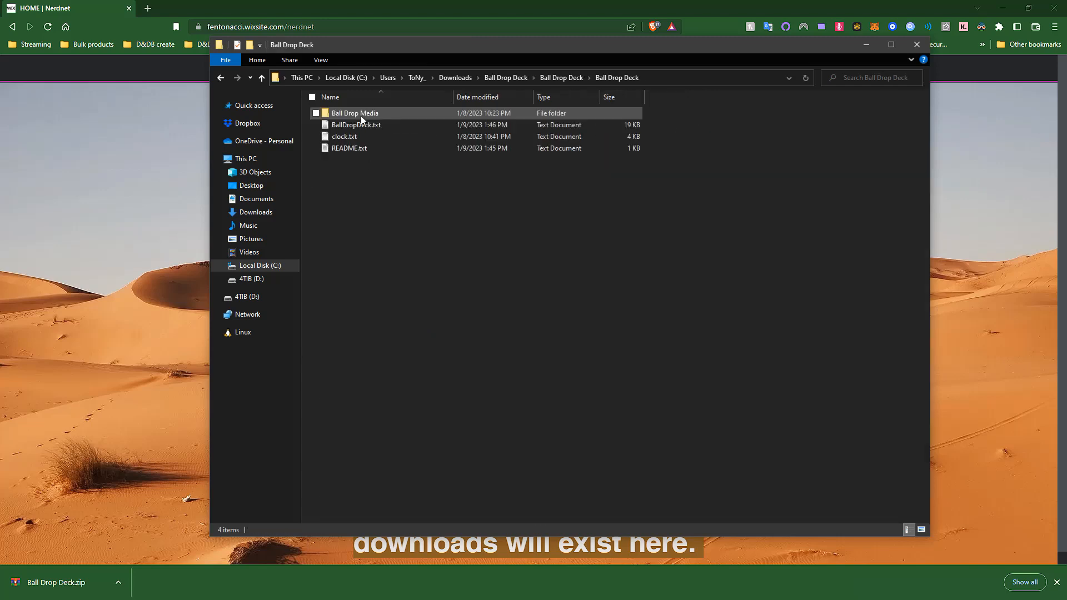
double_click(352, 149)
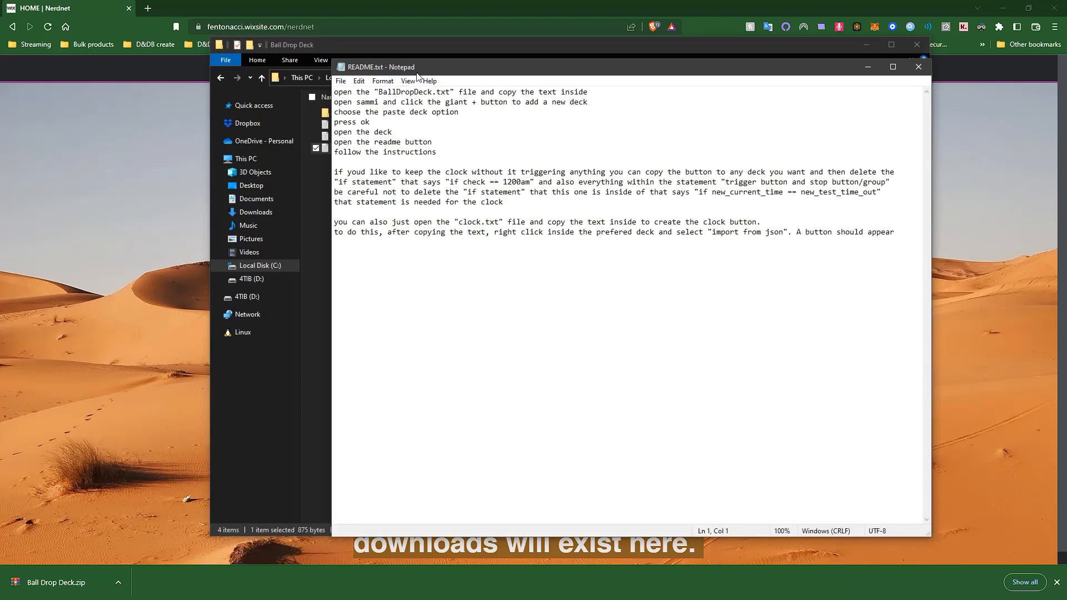
left_click_drag(415, 72, 1065, 3)
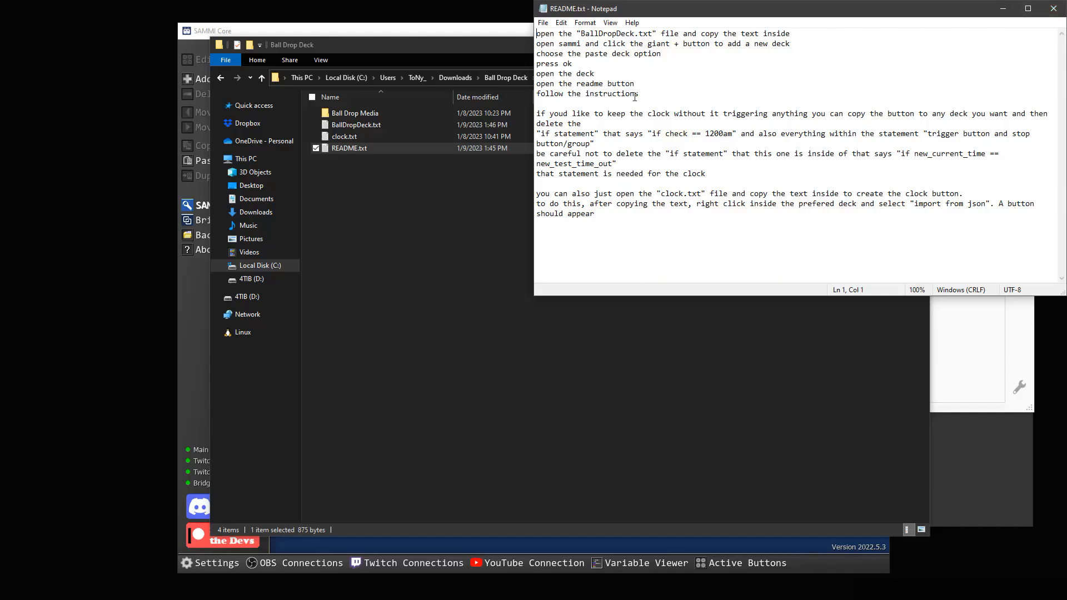
Snap the Ball Drop Deck folder window beside the README, keeping SAMMI Core behind them, and highlight the BallDropDeck.txt instruction
left_click(499, 51)
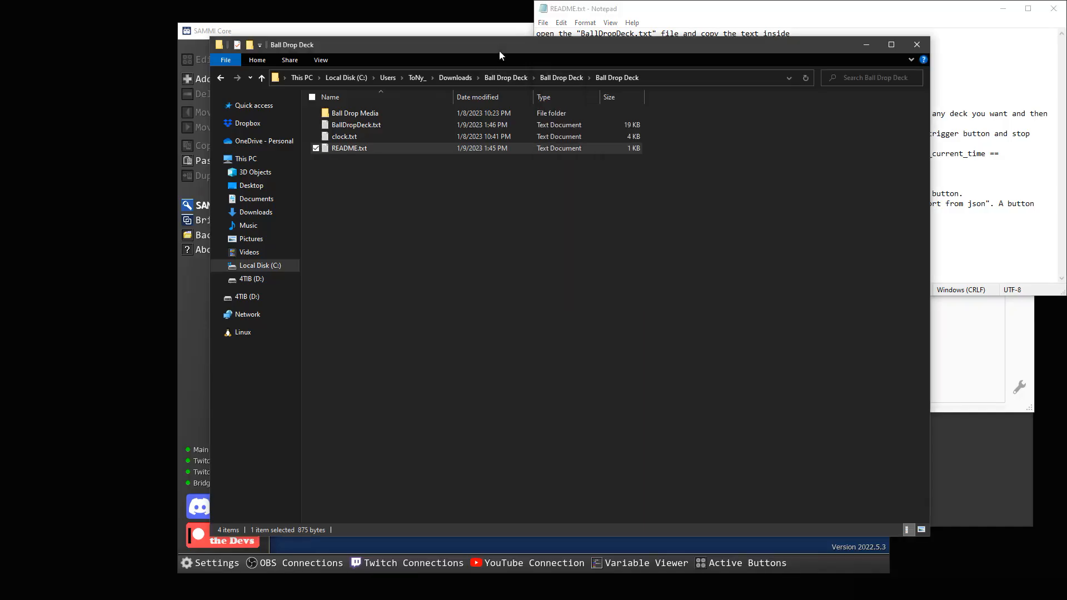
left_click(495, 33)
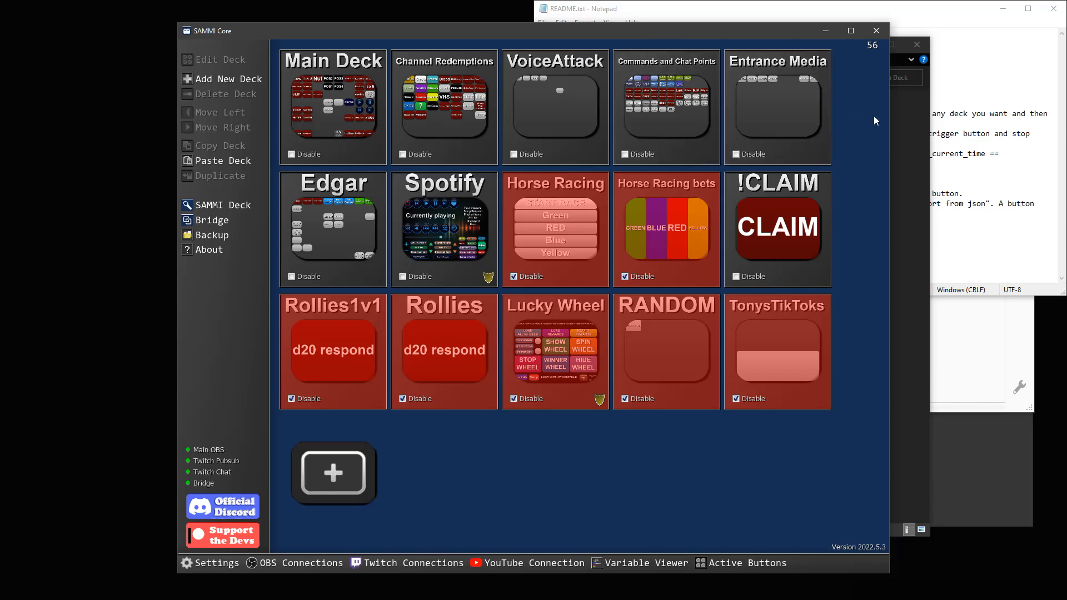
left_click(957, 90)
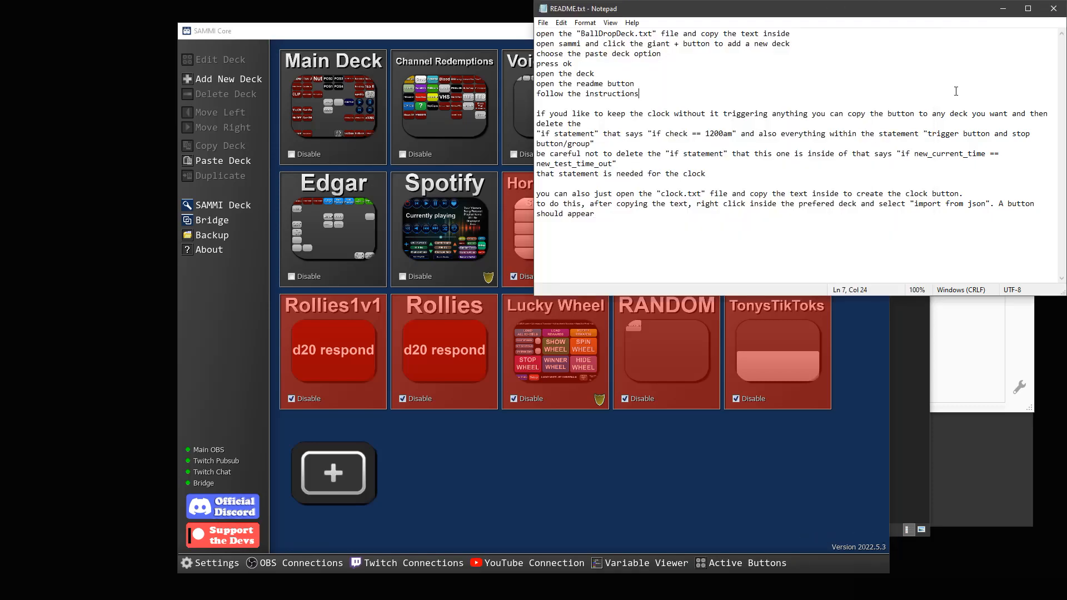
left_click(912, 335)
left_click_drag(466, 49, 1, 1)
left_click_drag(627, 31, 653, 33)
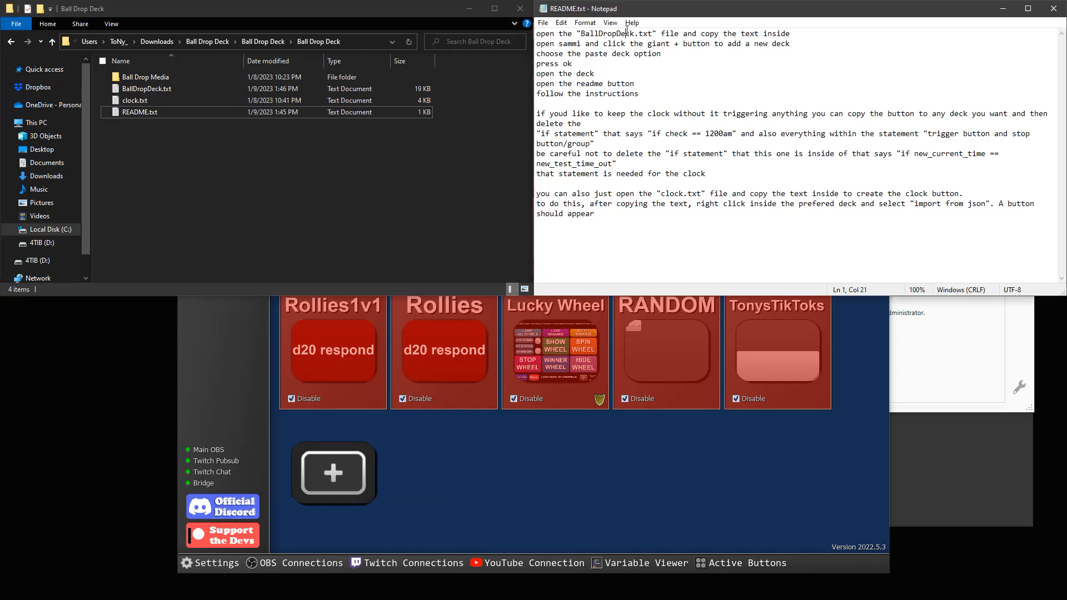
Copy the entire text of BallDropDeck.txt and close the file
left_click(143, 92)
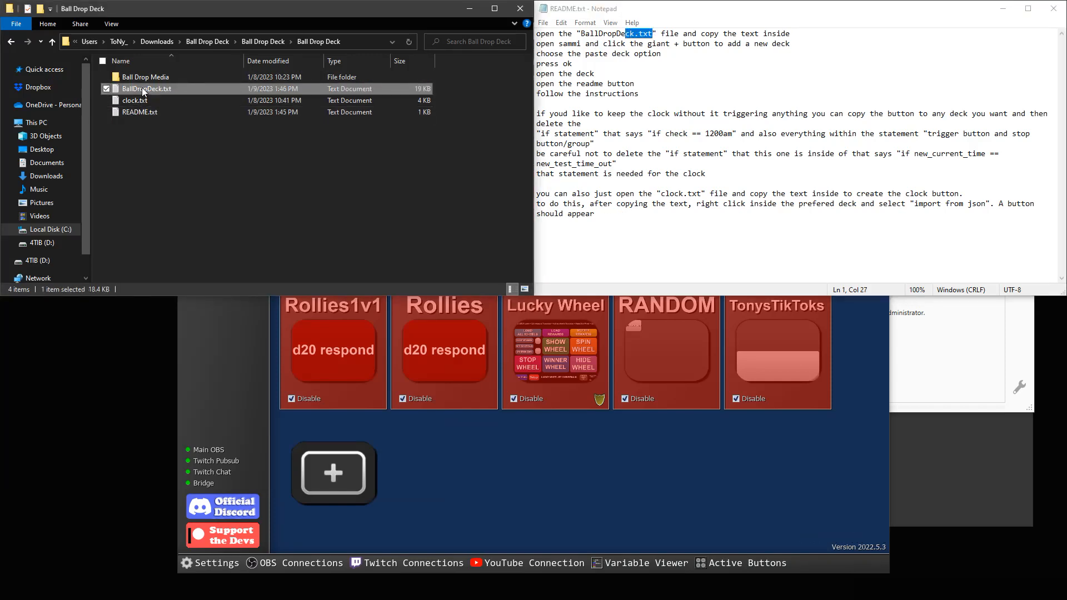
double_click(143, 92)
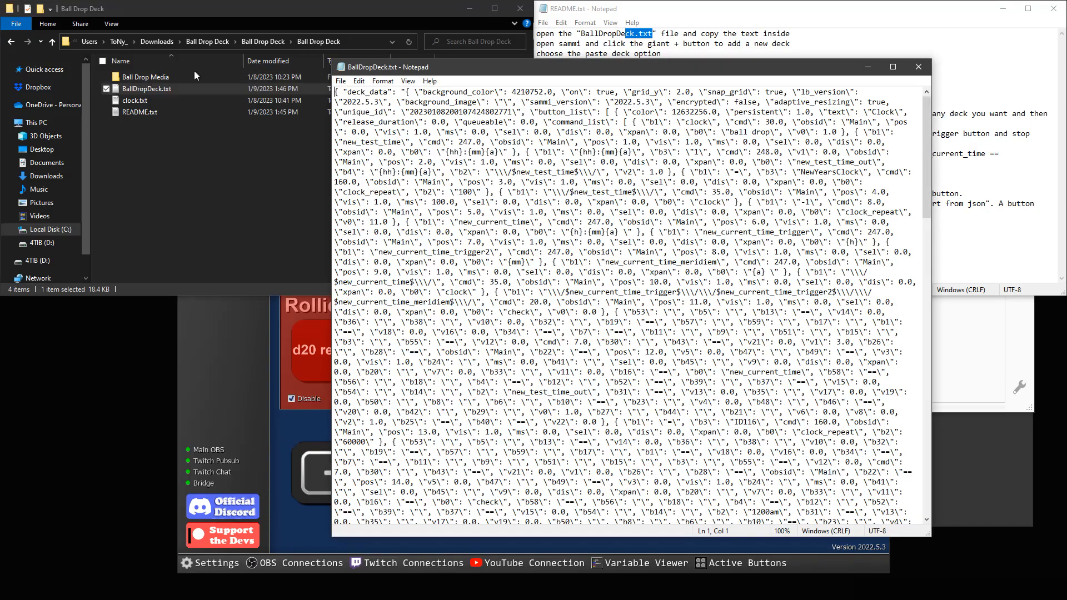
left_click_drag(336, 90, 887, 544)
right_click(736, 269)
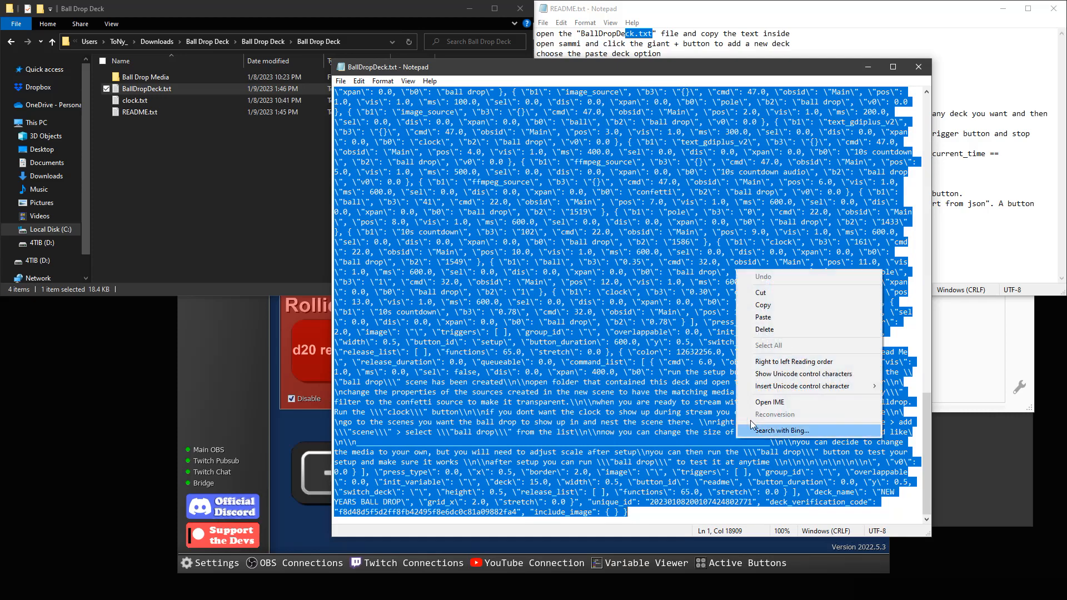
left_click(761, 305)
left_click(919, 67)
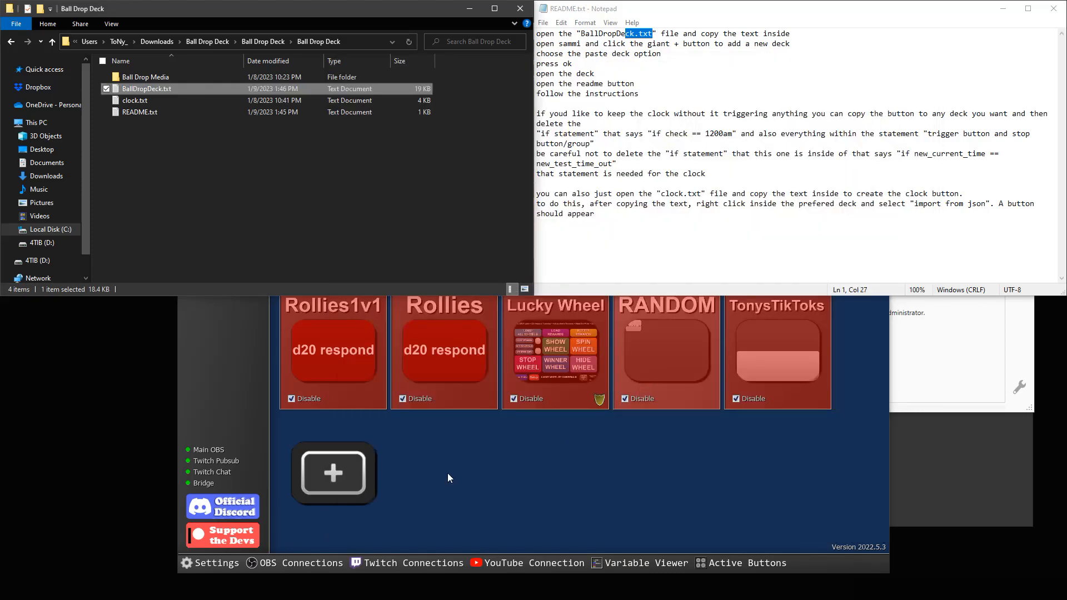
Add a deck in SAMMI Core by pasting the copied deck text, and open the NEW YEARS BALL DROP deck
left_click(450, 478)
left_click(334, 472)
left_click(344, 485)
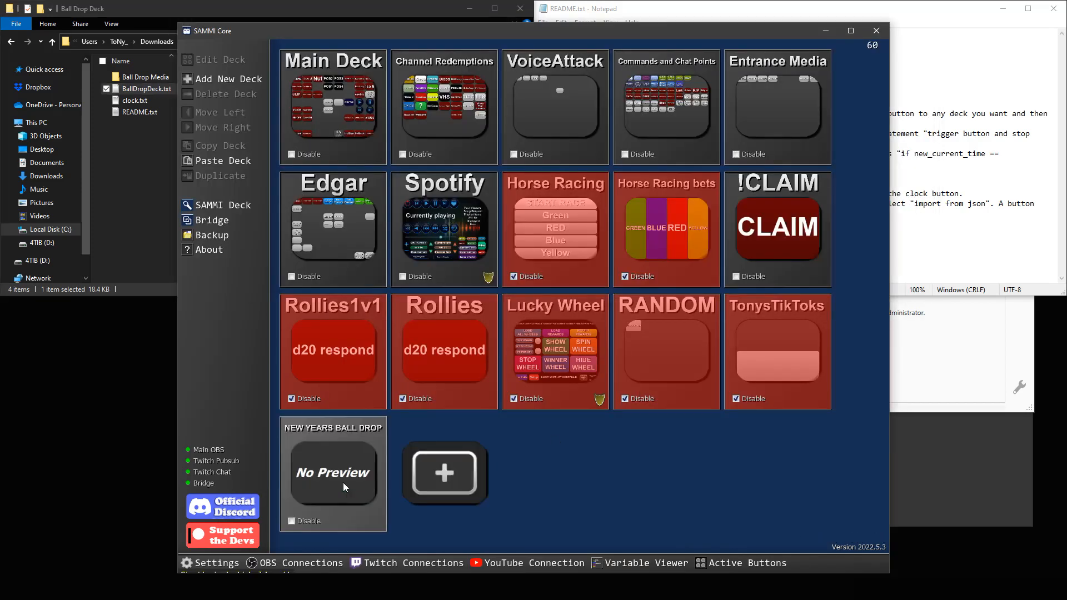
double_click(346, 425)
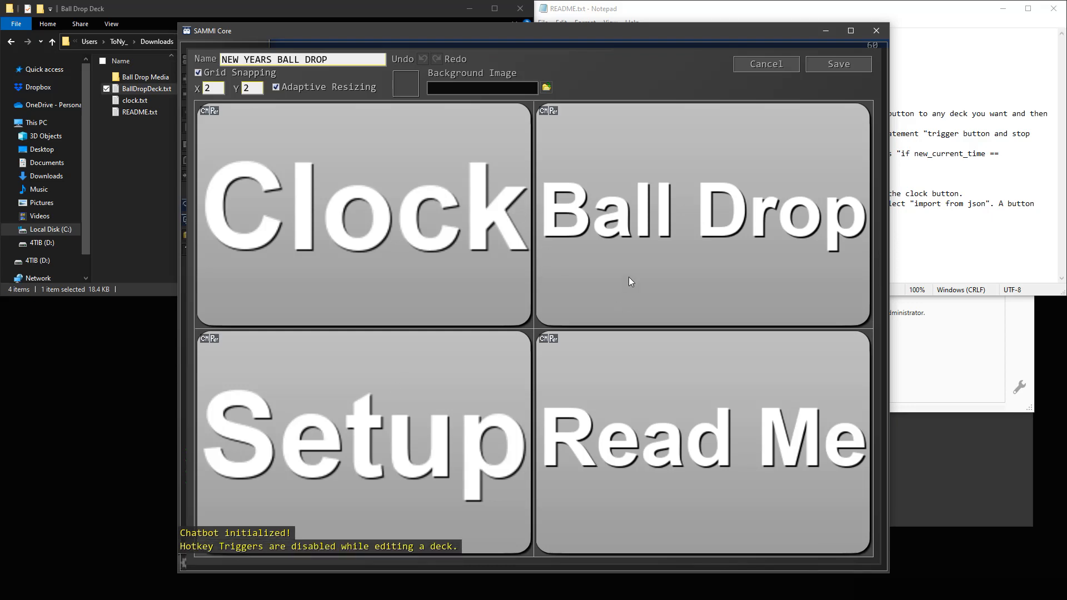
Check the remaining README steps and read the setup instructions inside the deck's Read Me button
left_click(919, 68)
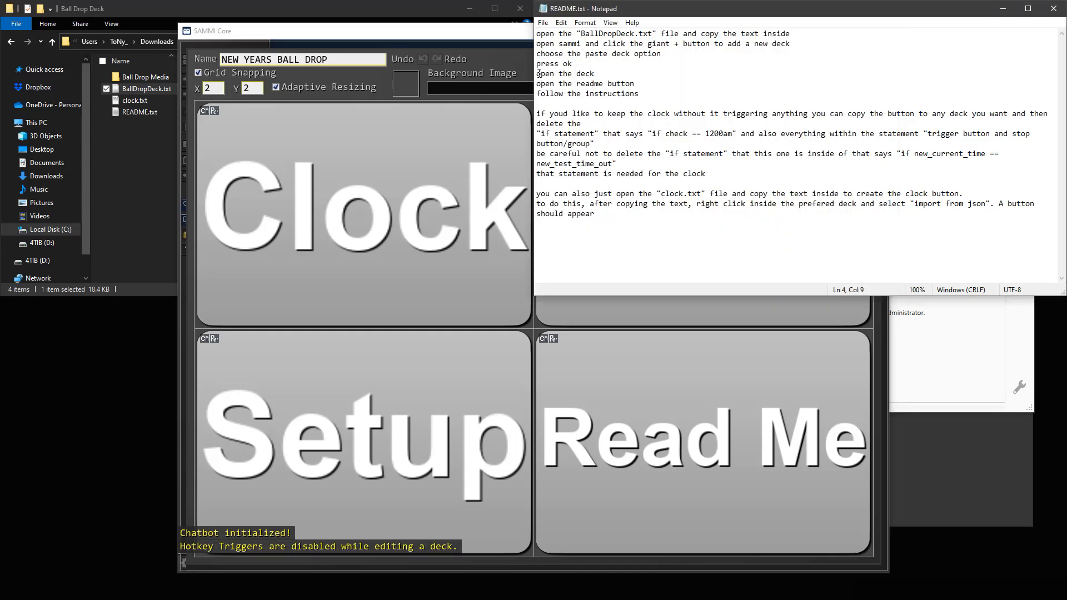
left_click_drag(537, 73, 561, 84)
left_click_drag(628, 87, 639, 96)
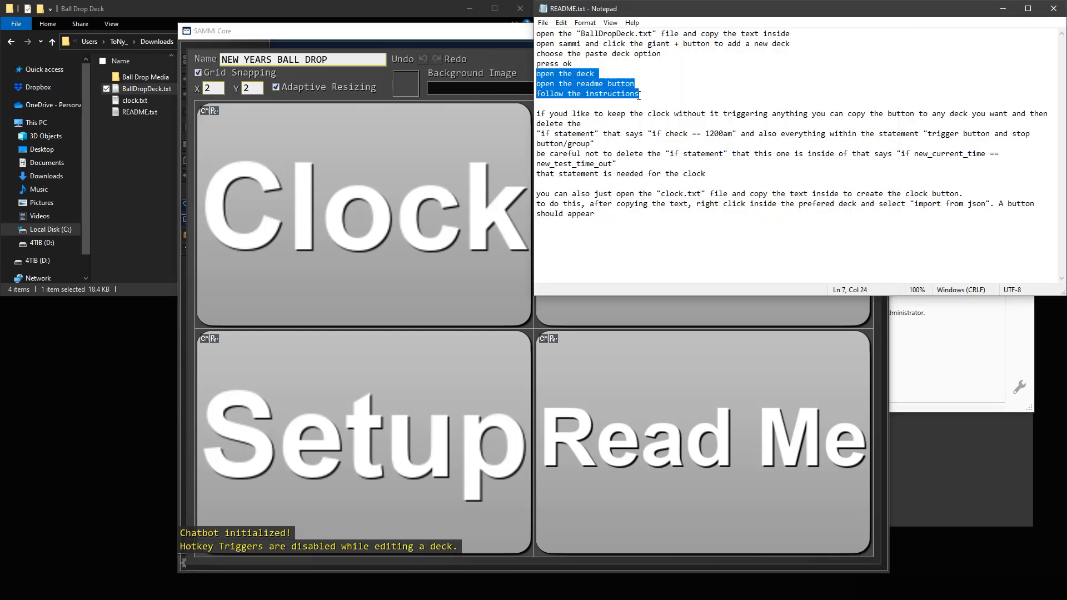
double_click(648, 407)
left_click_drag(375, 124, 429, 125)
left_click(447, 139)
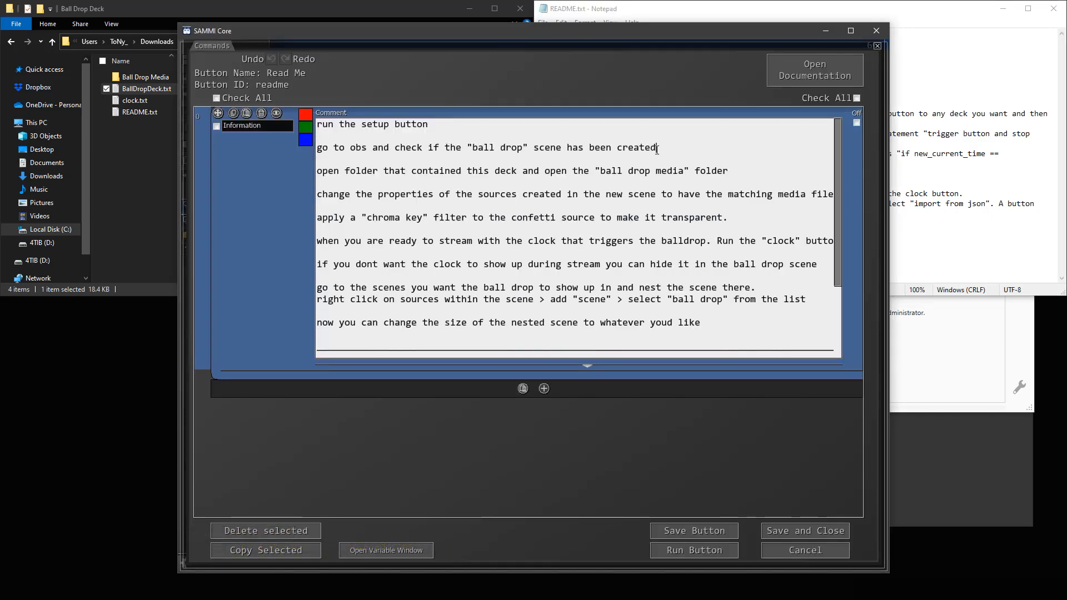
left_click_drag(657, 148, 294, 152)
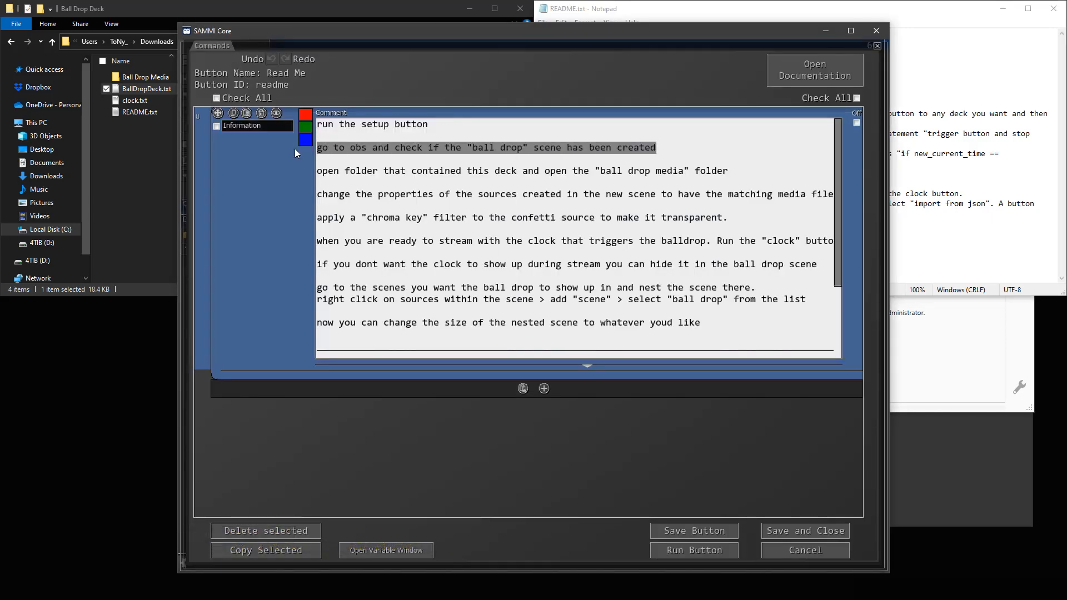
left_click(452, 151)
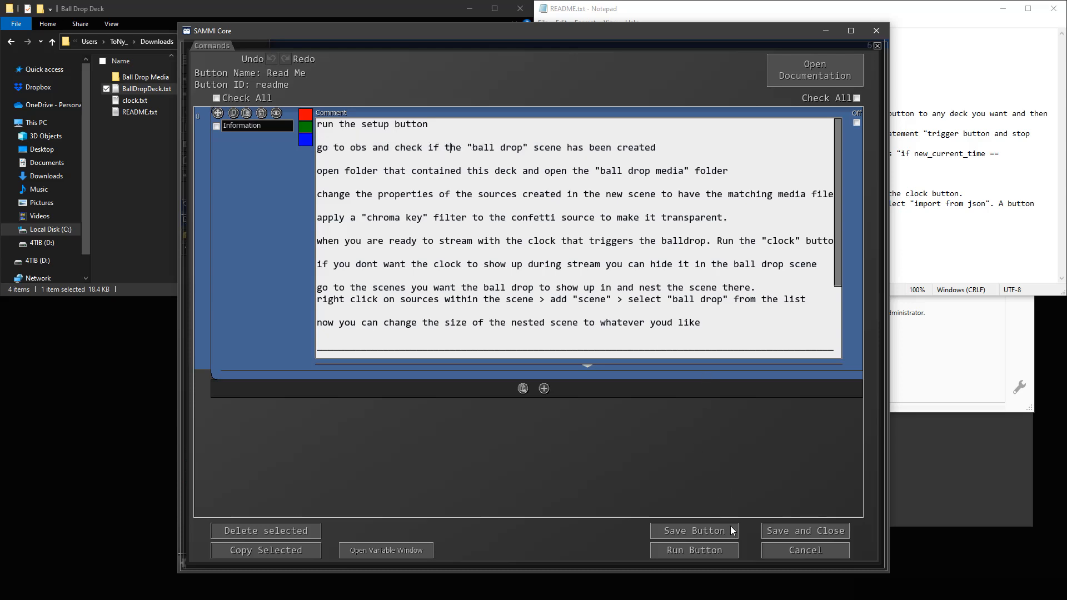
Switch to OBS, dismissing its missing files dialog, and place the SAMMI Core window over it
left_click(792, 534)
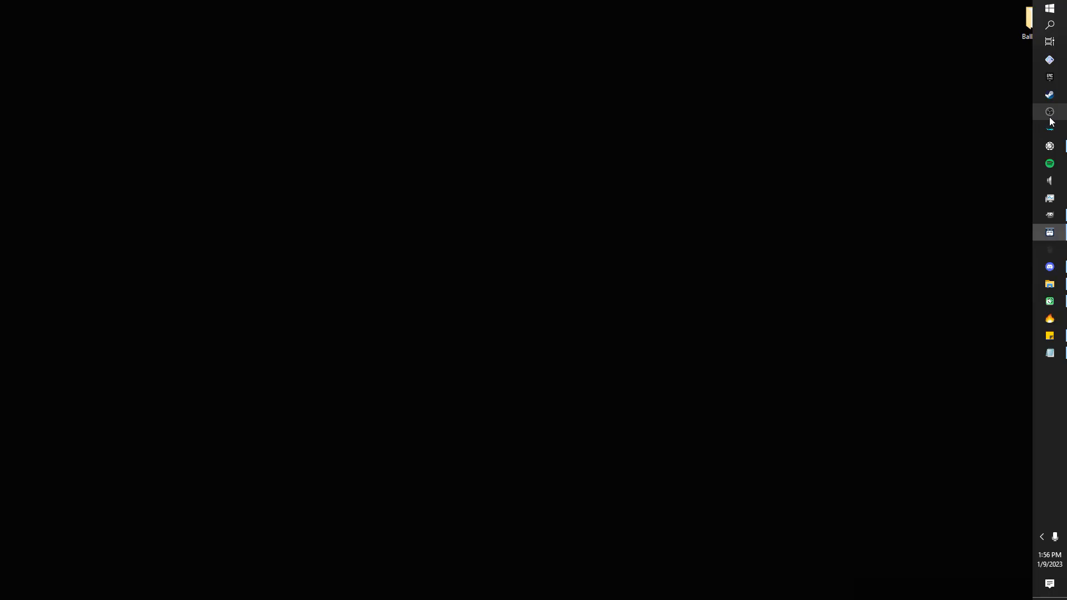
left_click(1050, 113)
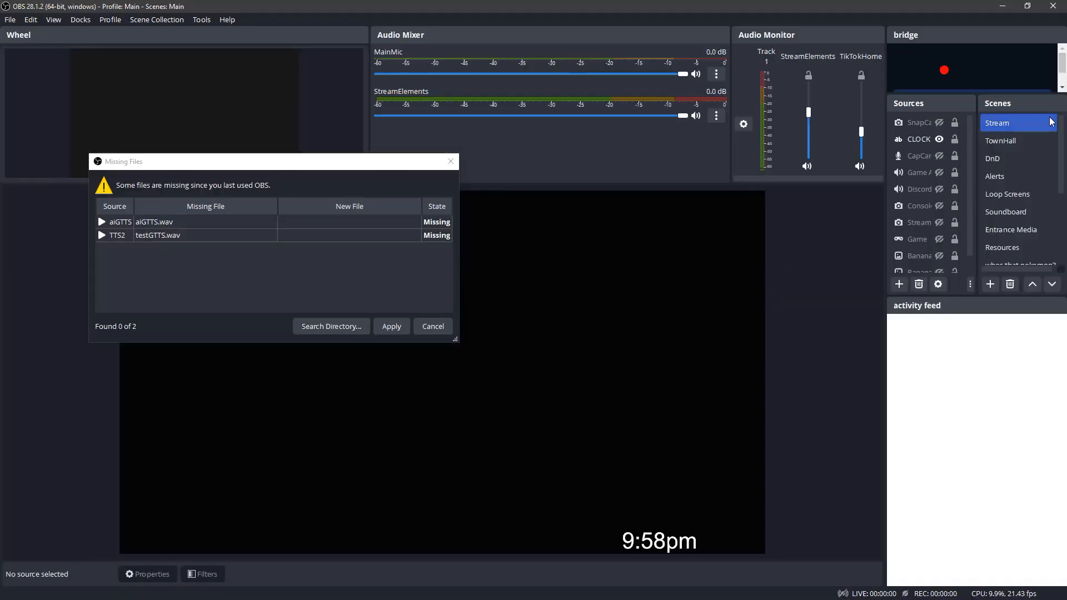
left_click(433, 327)
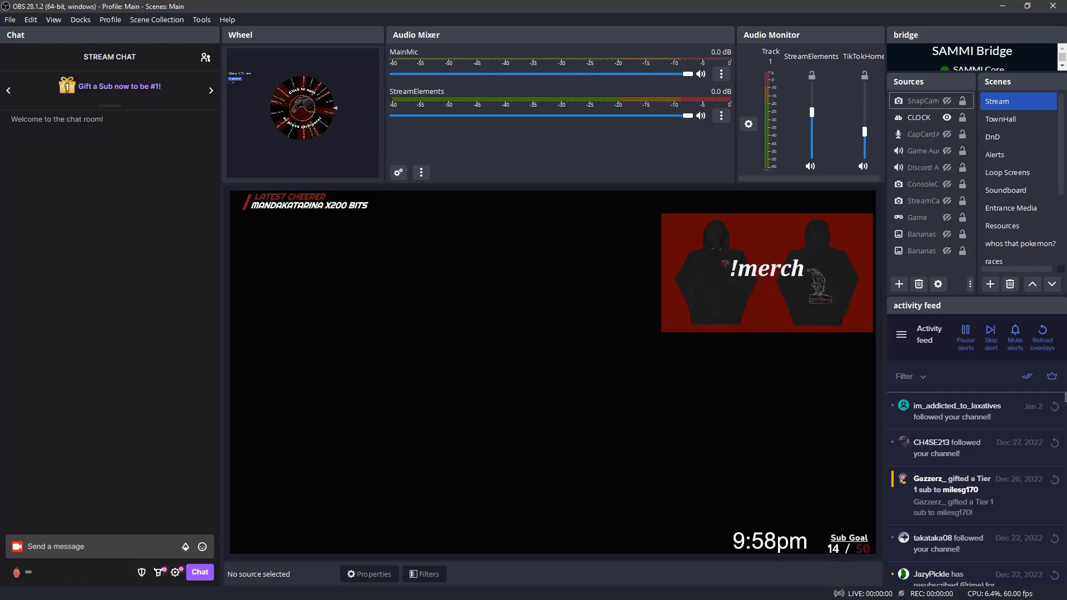
left_click_drag(0, 78, 445, 40)
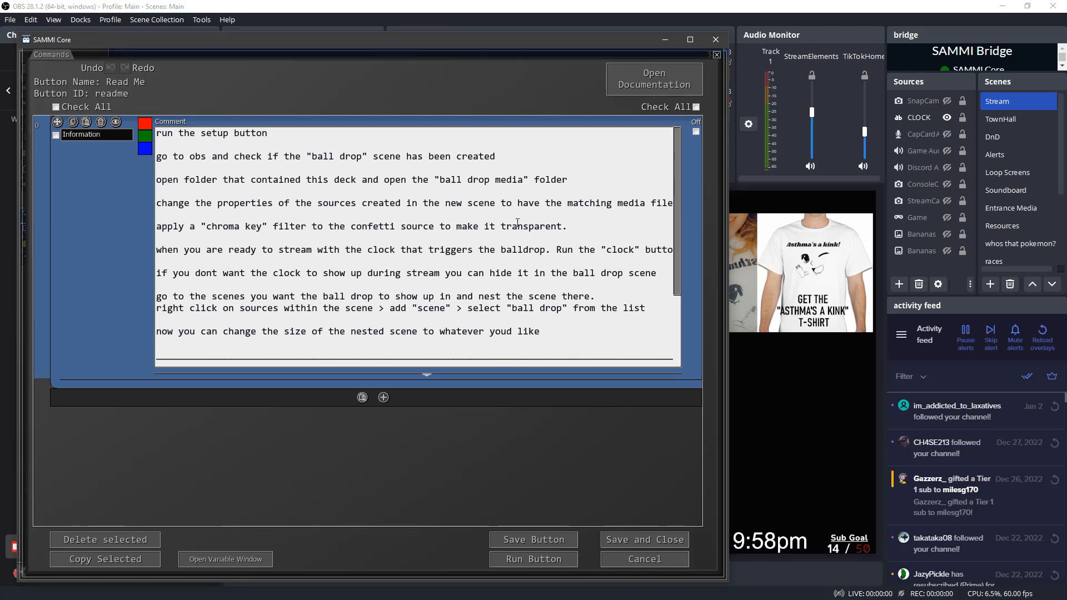
Recheck the instruction about the "ball drop" scene, and save and close the Read Me button
left_click_drag(224, 162, 507, 161)
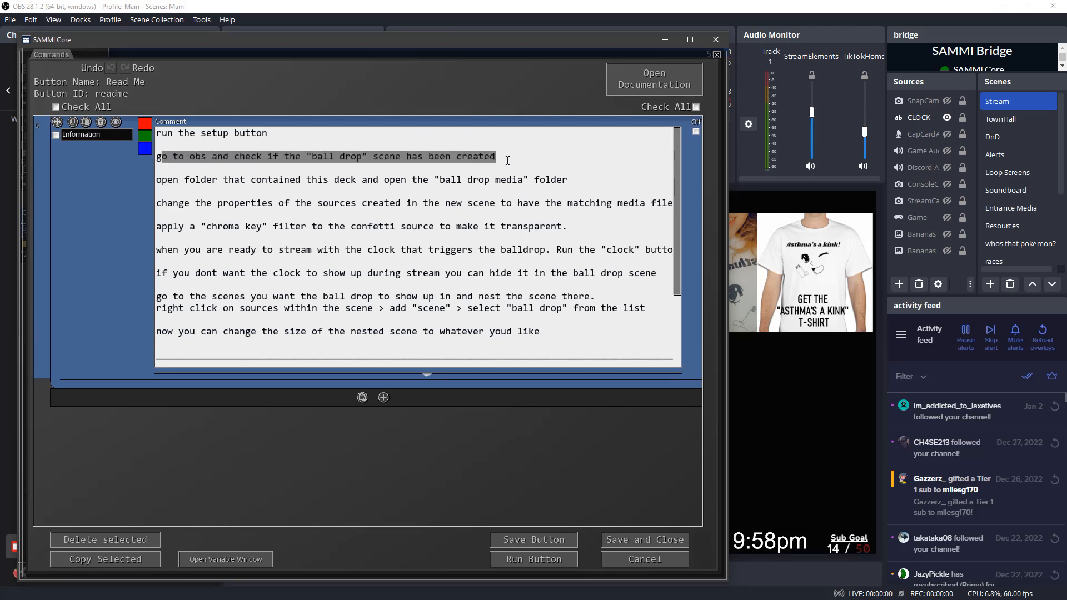
left_click(508, 160)
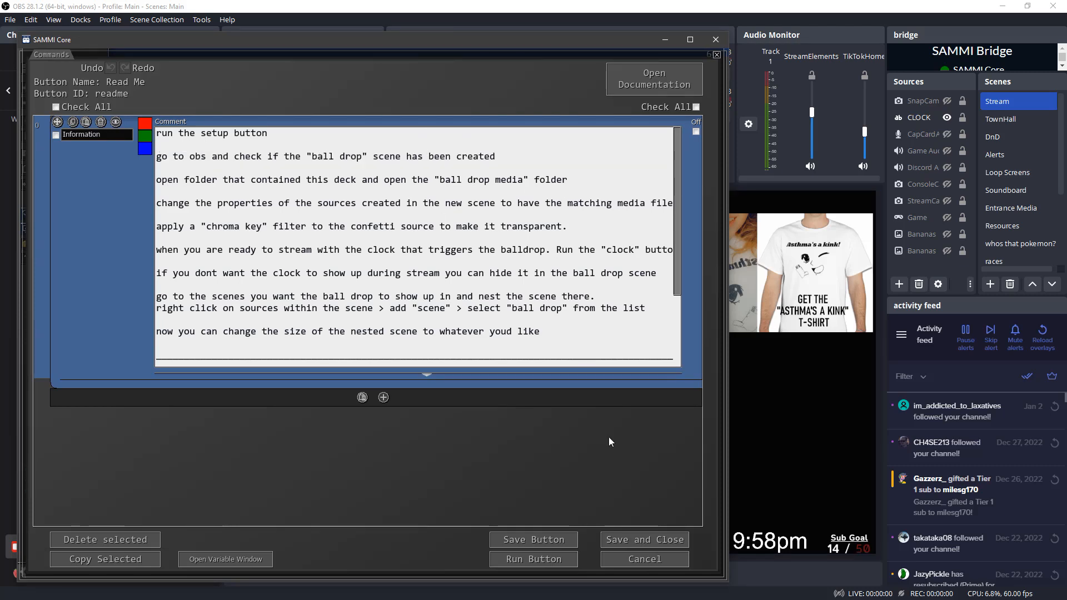
left_click(622, 546)
Review and run the deck's Setup button commands, and select the ball drop scene in OBS
double_click(318, 441)
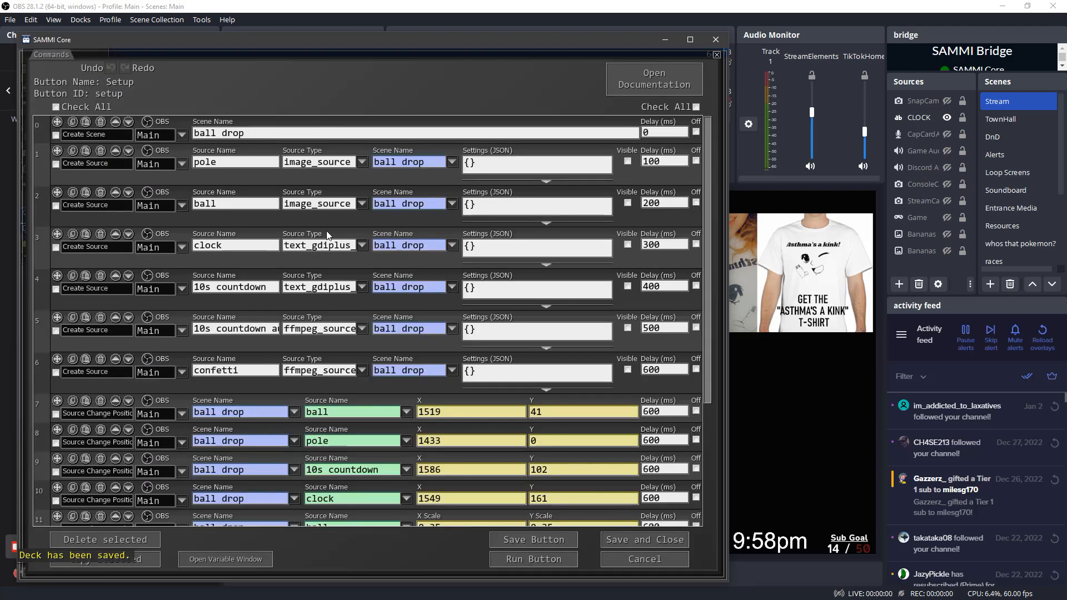
left_click_drag(708, 145, 712, 261)
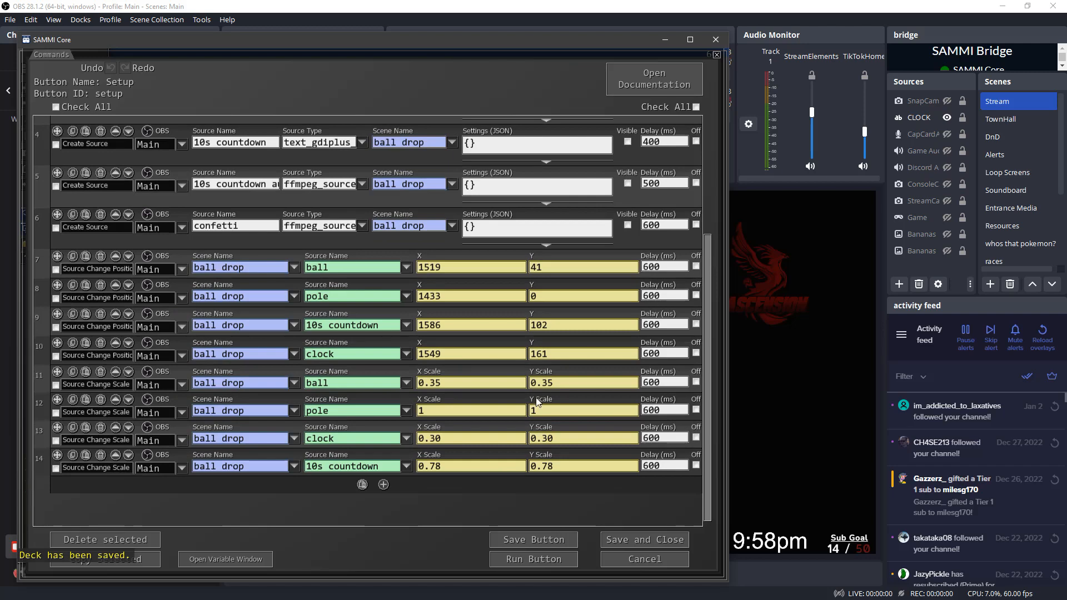
left_click(536, 562)
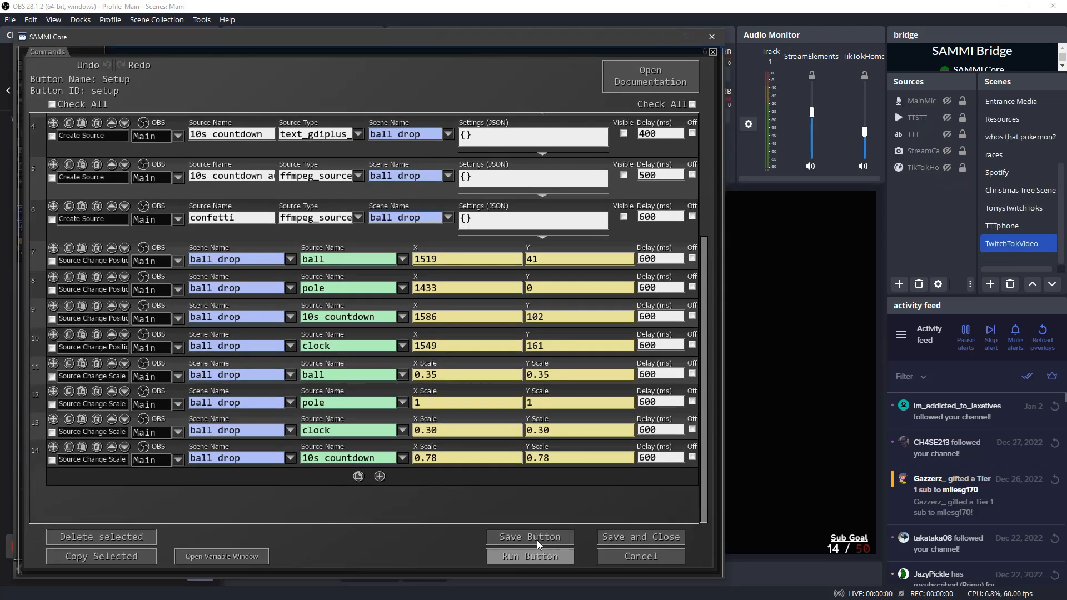
left_click(521, 562)
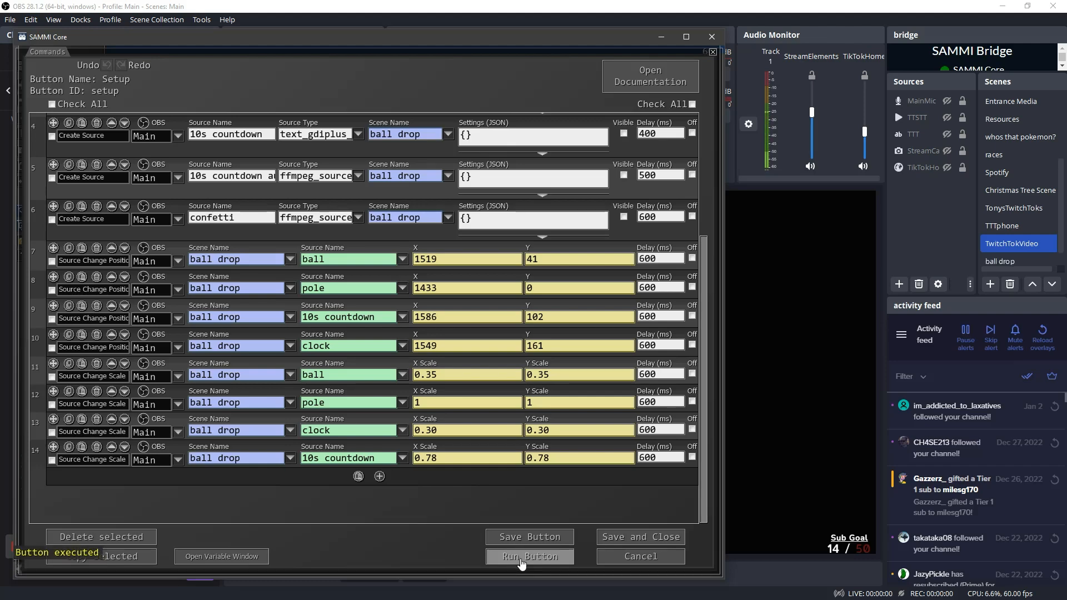
scroll(1015, 242, "down", 1)
left_click(1015, 244)
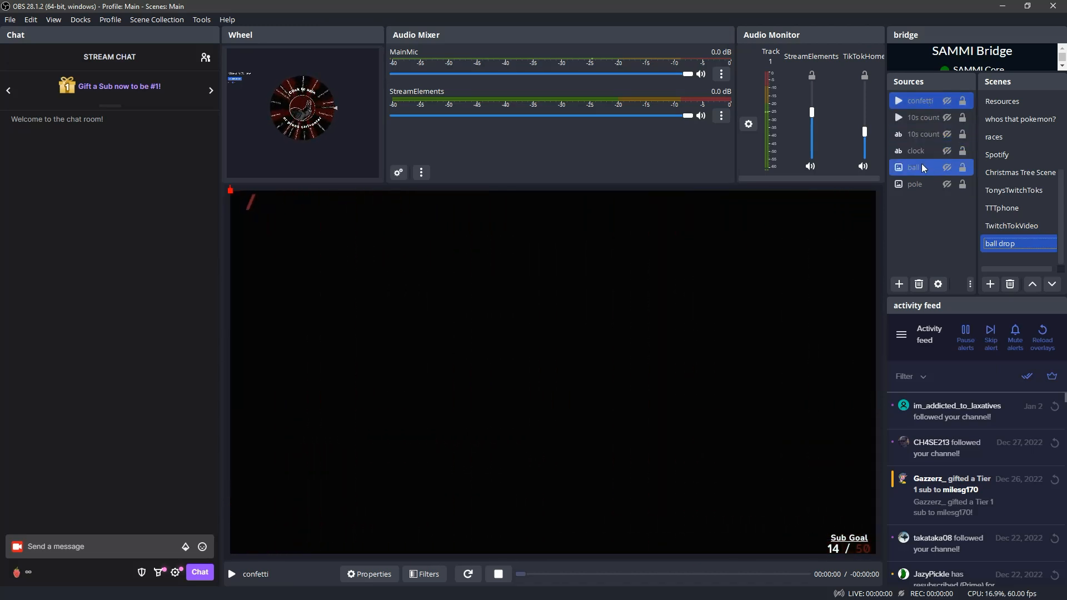
Return to SAMMI Core, reopen the deck's Read Me button, and check the instruction about the "ball drop media" folder
left_click(916, 185, "ctrl")
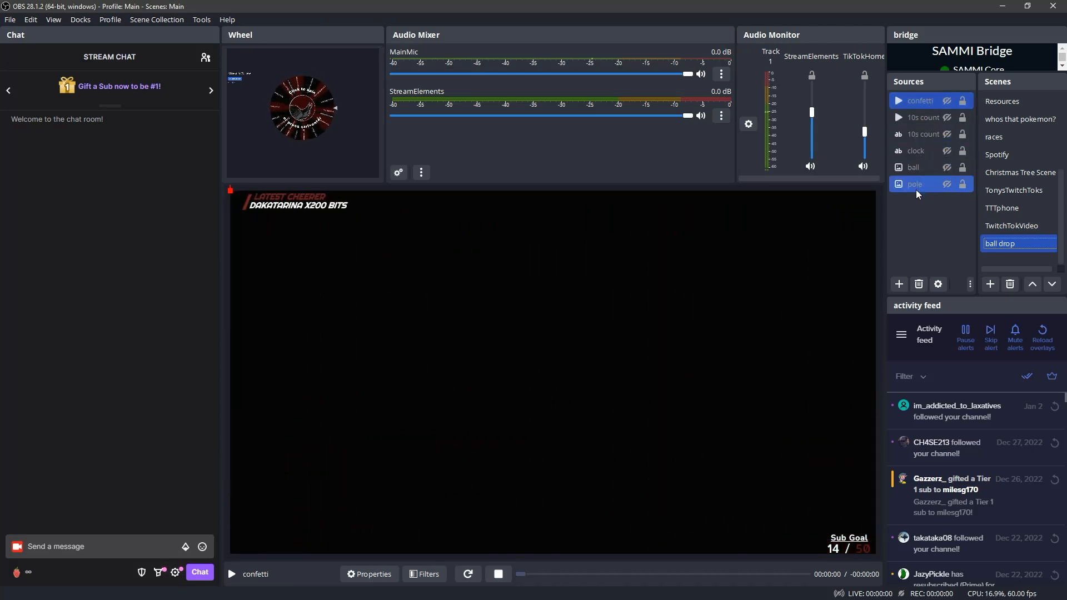
left_click(916, 182, "ctrl")
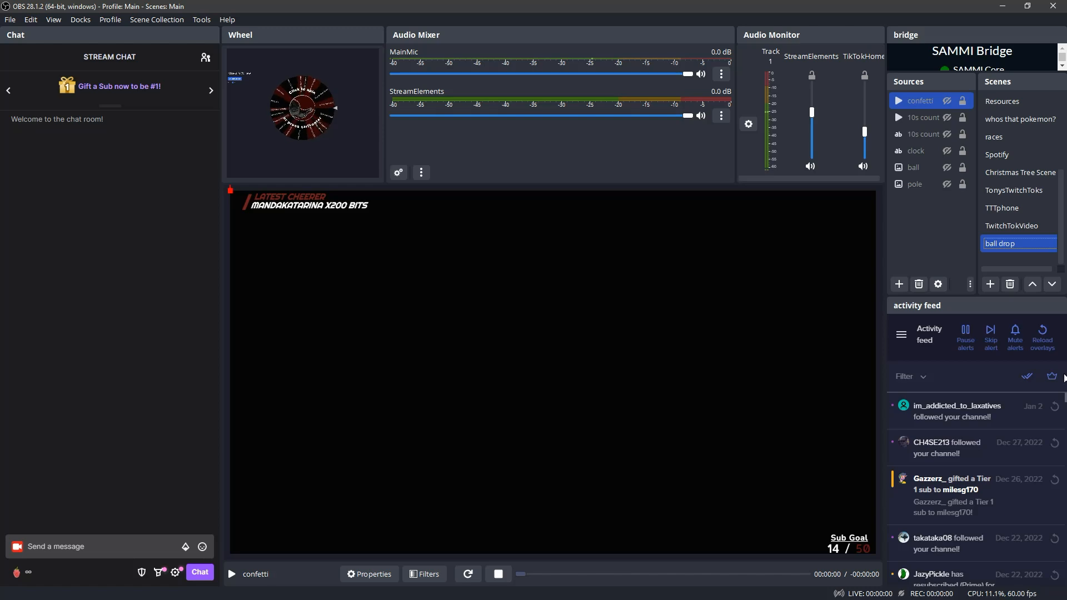
key("super")
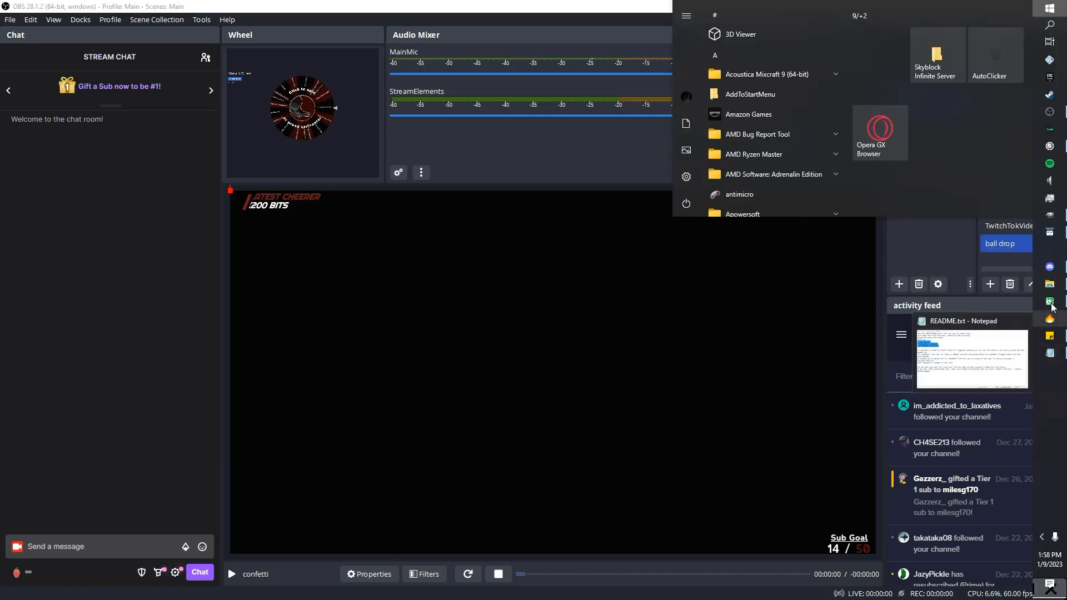
left_click(1050, 301)
scroll(210, 347, "up", 1)
scroll(210, 348, "up", 1)
left_click(675, 536)
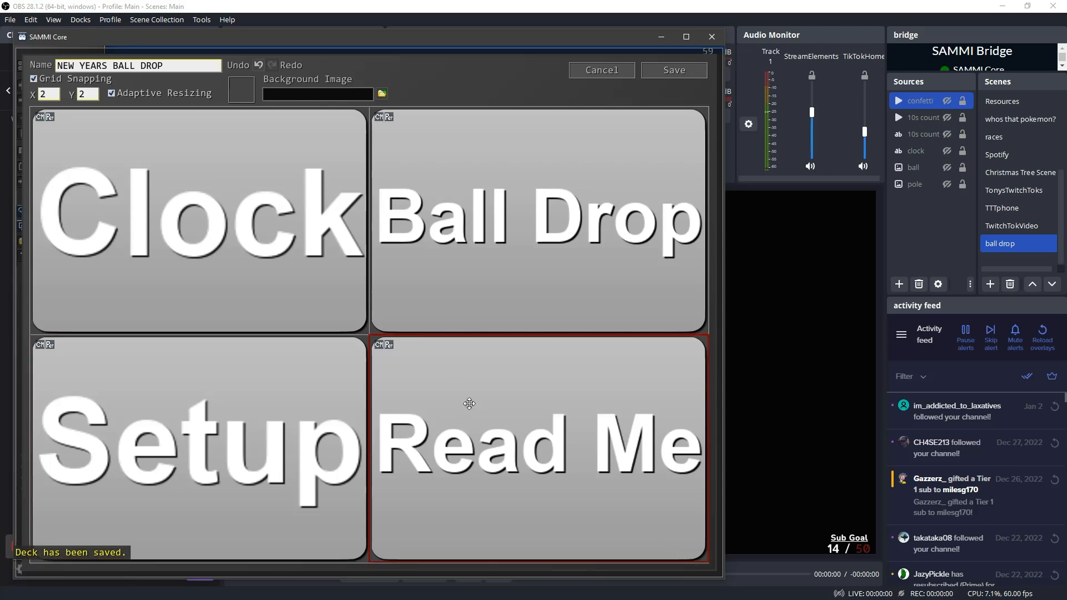
double_click(469, 403)
left_click_drag(153, 178, 537, 184)
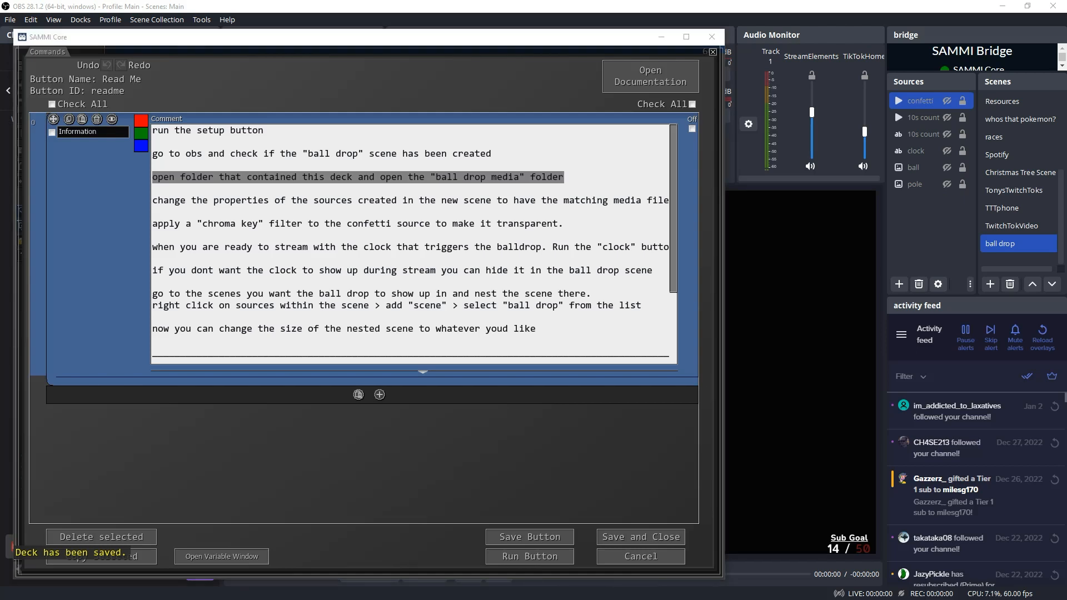
View the files in the Ball Drop Media folder, and read the Read Me instruction about matching sources to media files
left_click_drag(0, 155, 297, 155)
double_click(209, 220)
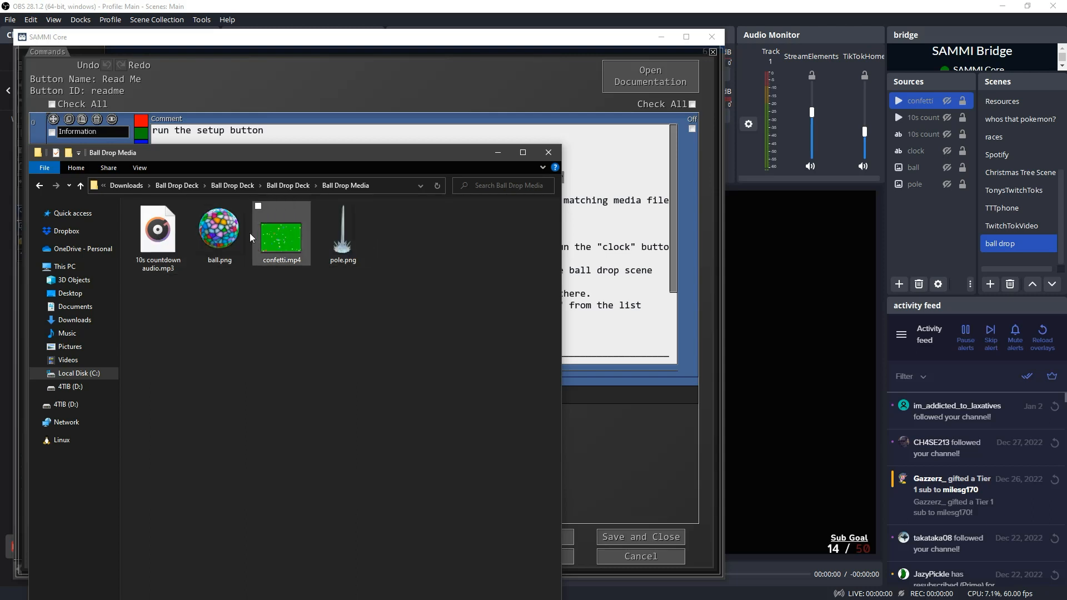
left_click(587, 193)
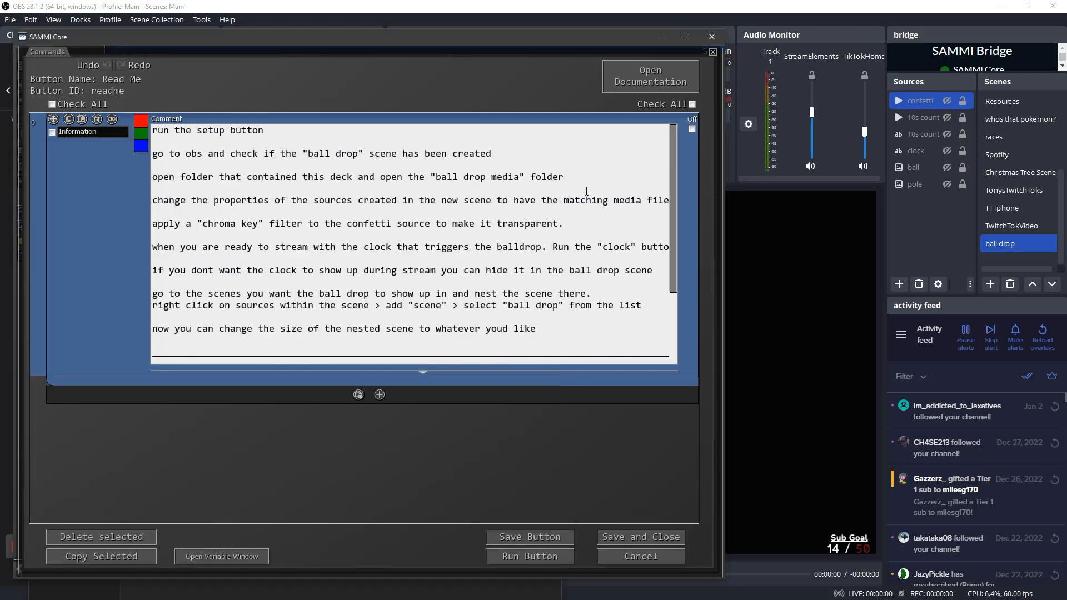
left_click_drag(158, 200, 605, 210)
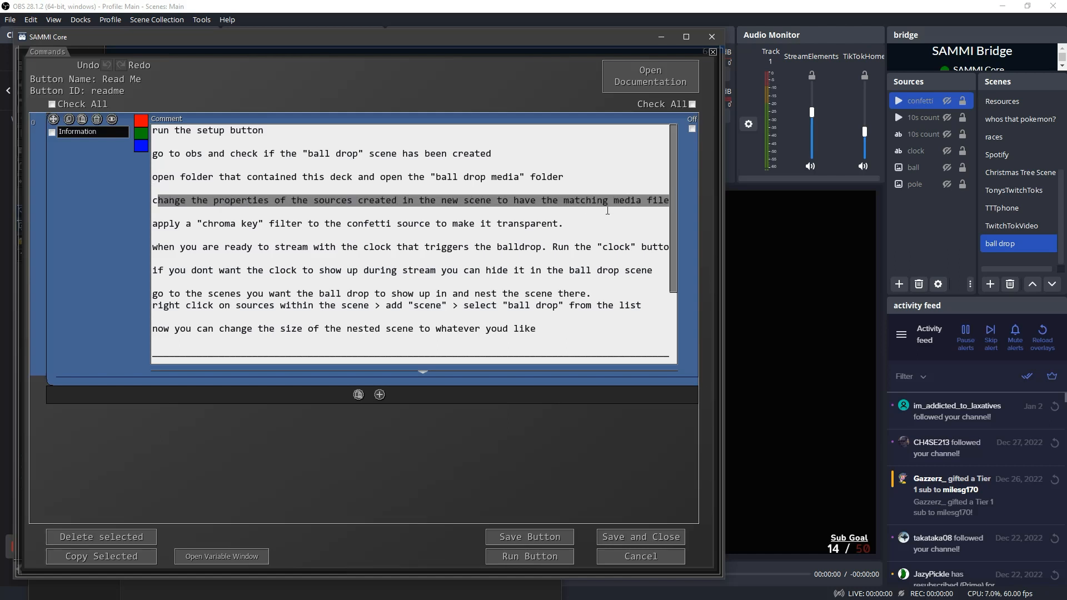
left_click(245, 224)
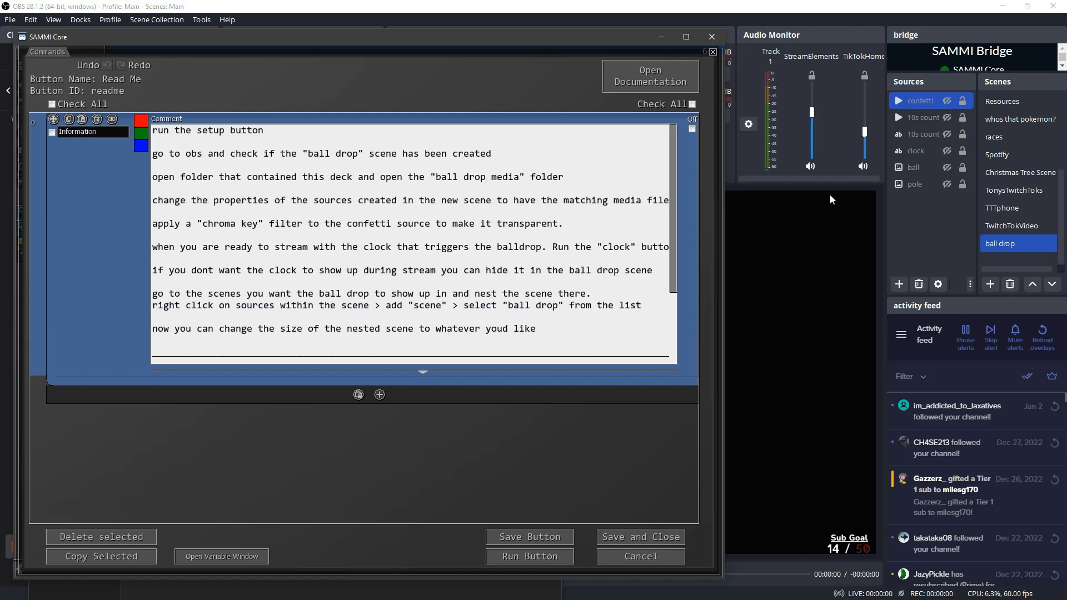
In OBS, set the confetti source's local file to confetti.mp4 from the deck's Ball Drop Media folder in Downloads
double_click(919, 102)
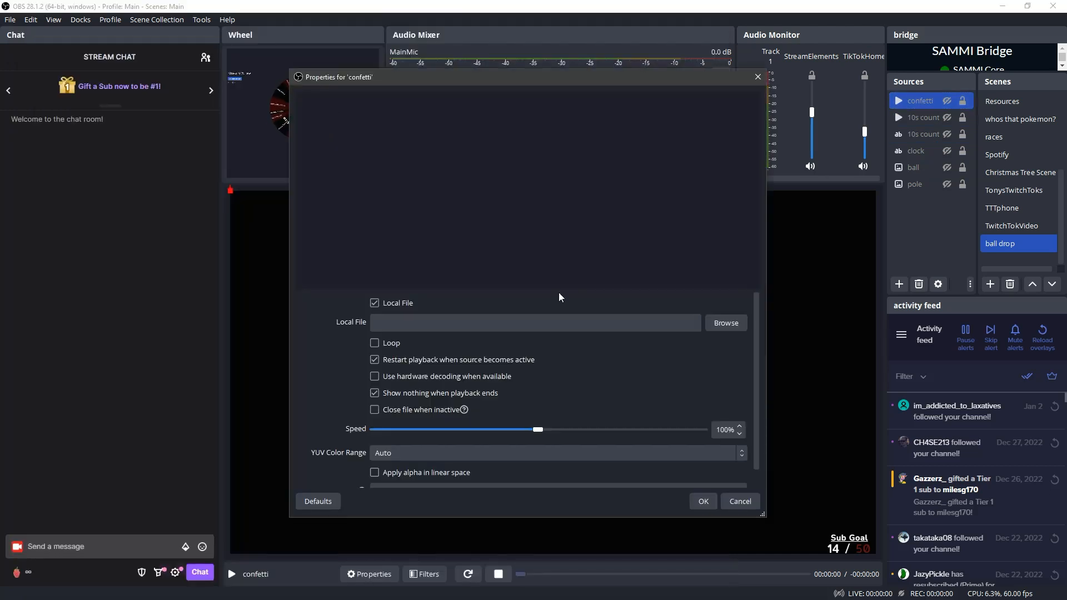
left_click(717, 328)
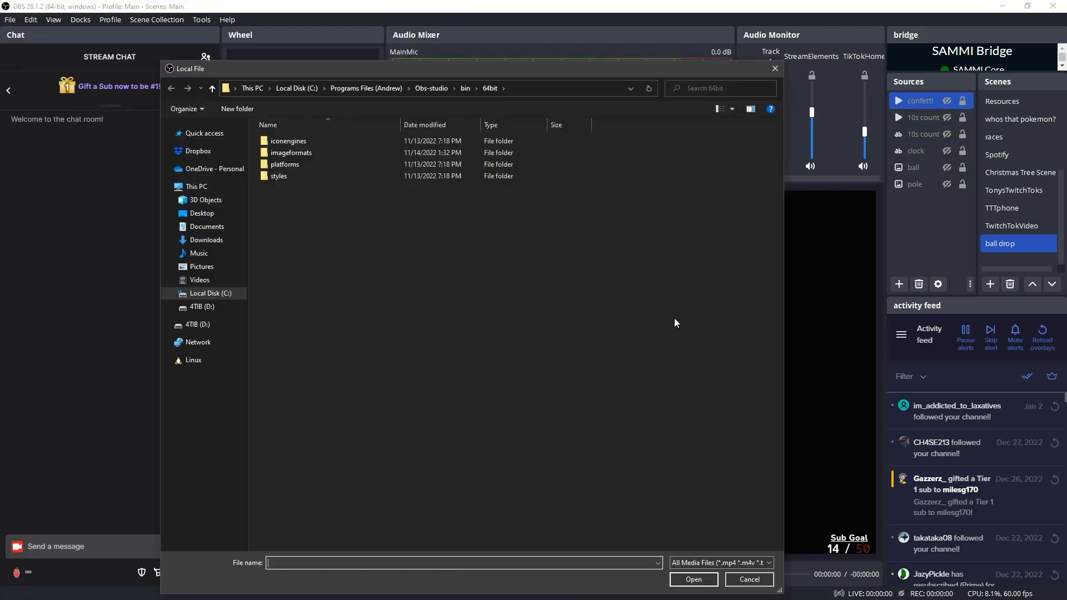
left_click(208, 241)
double_click(276, 156)
double_click(276, 142)
double_click(277, 142)
double_click(277, 143)
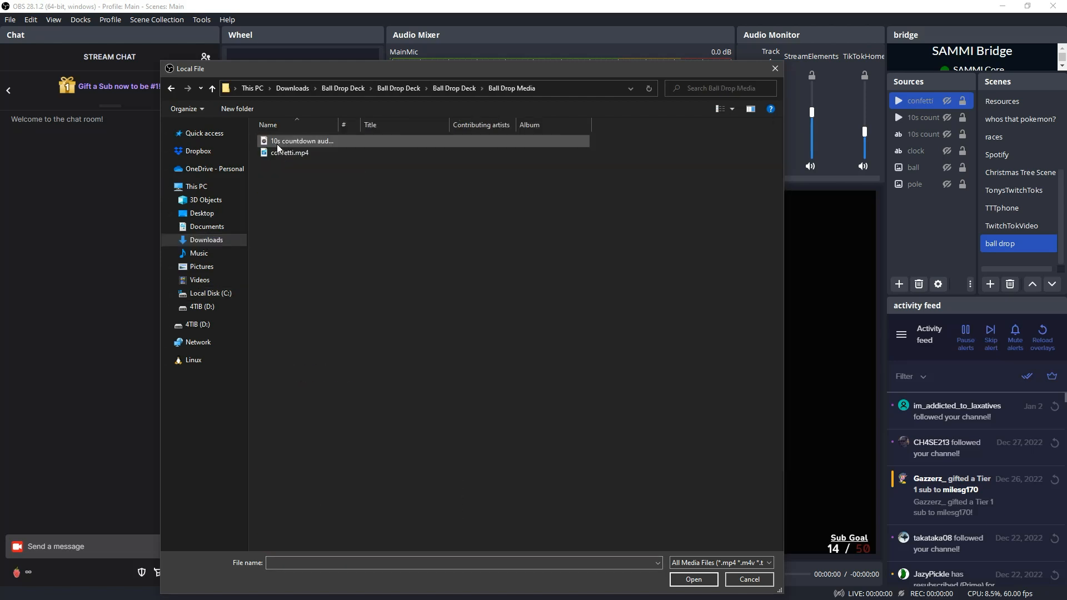
left_click(277, 154)
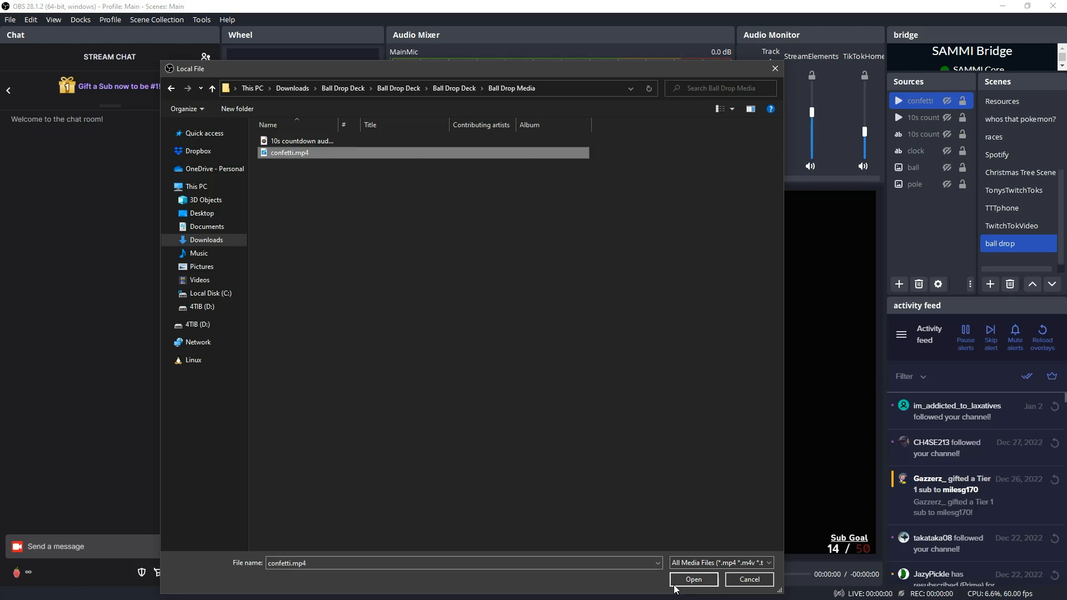
left_click(693, 580)
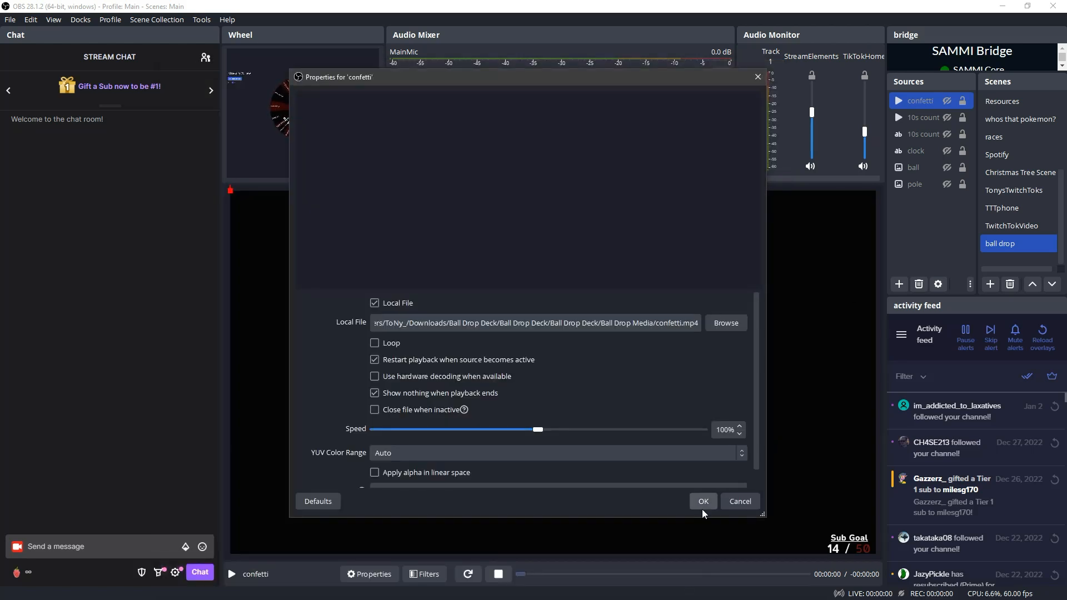
Enable "Close file when inactive" for the confetti source and accept its properties
left_click(373, 411)
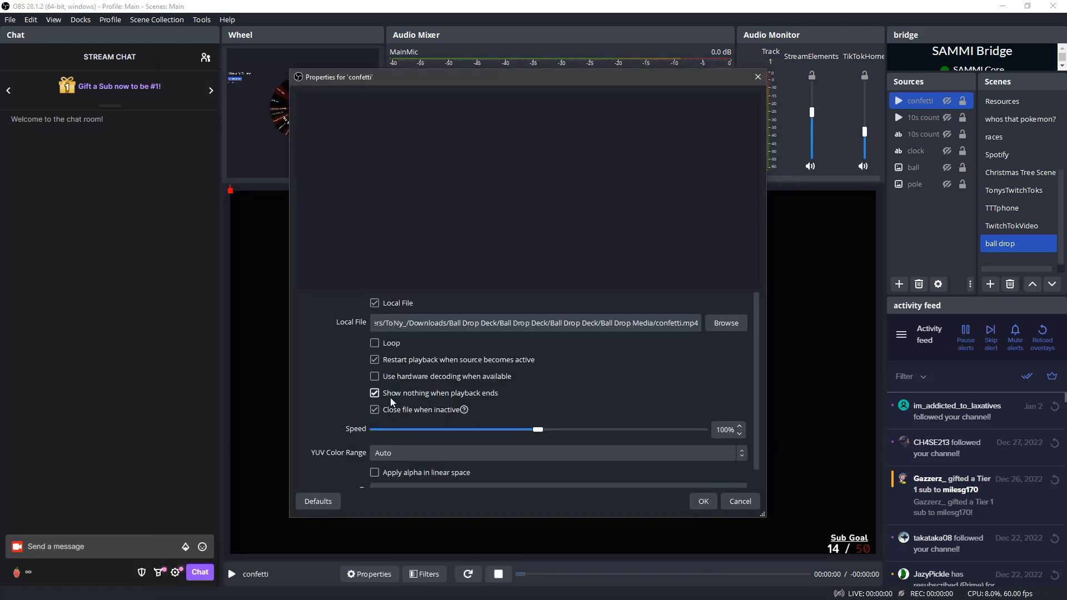
left_click_drag(759, 359, 757, 429)
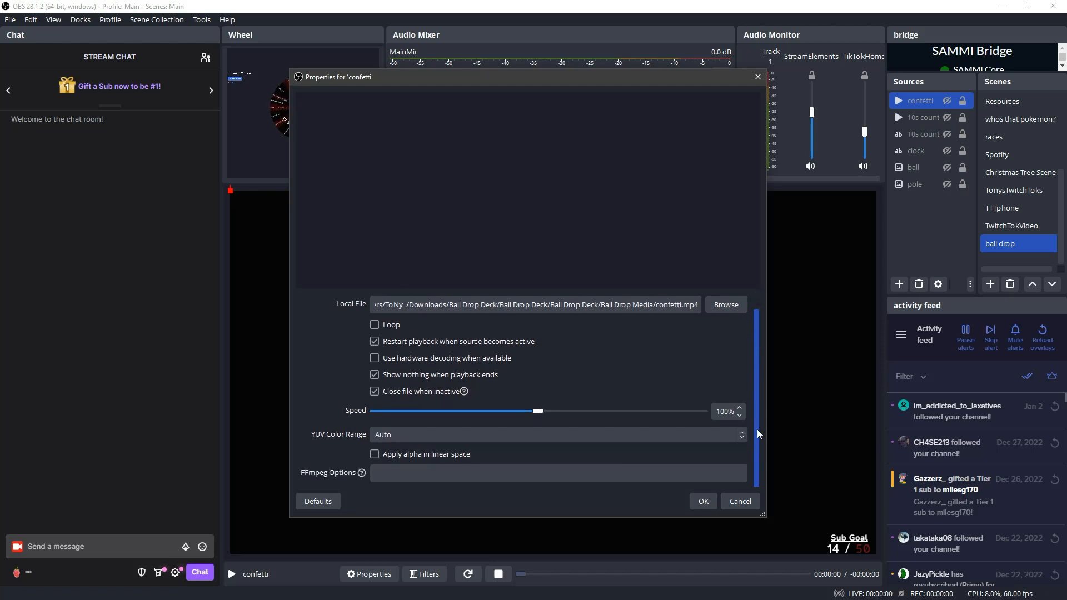
left_click(701, 503)
Set the 10s countdown audio source's local file to 10s countdown audio.mp3, with "Close file when inactive" enabled
double_click(924, 117)
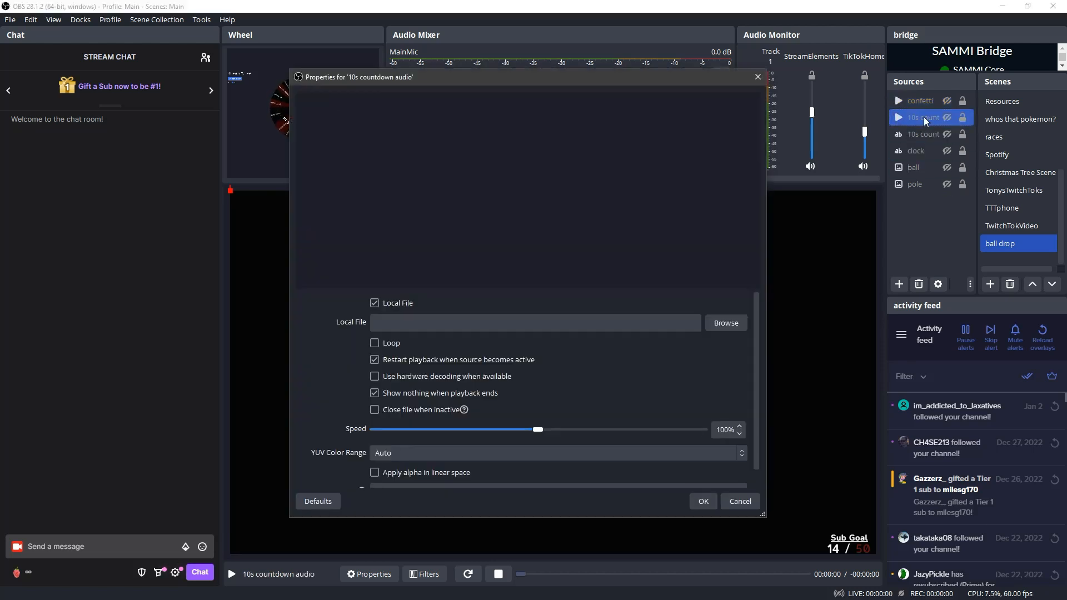
left_click(721, 321)
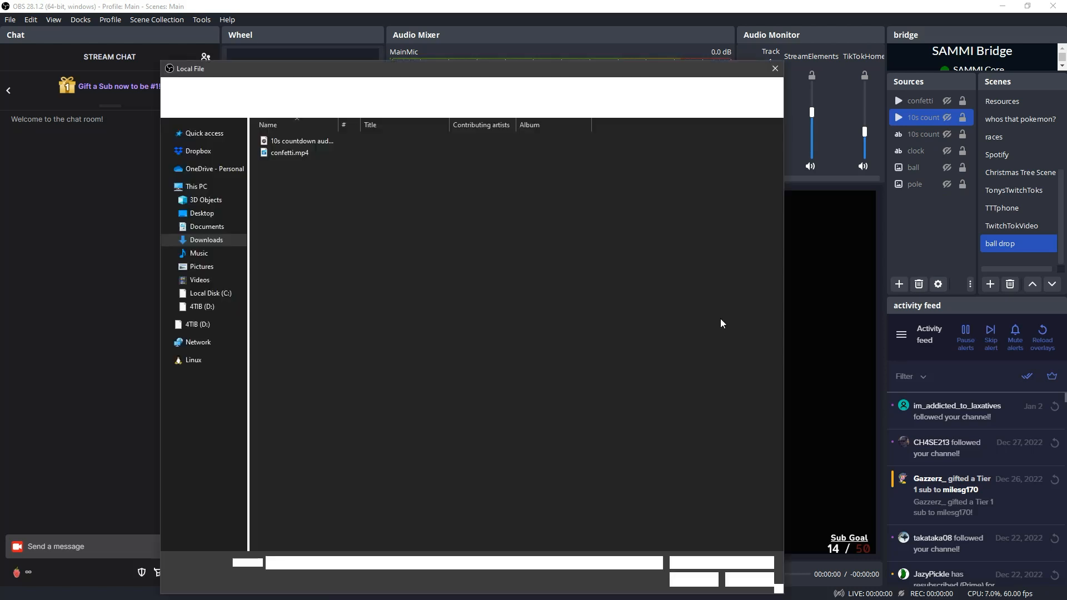
left_click(295, 142)
left_click(693, 581)
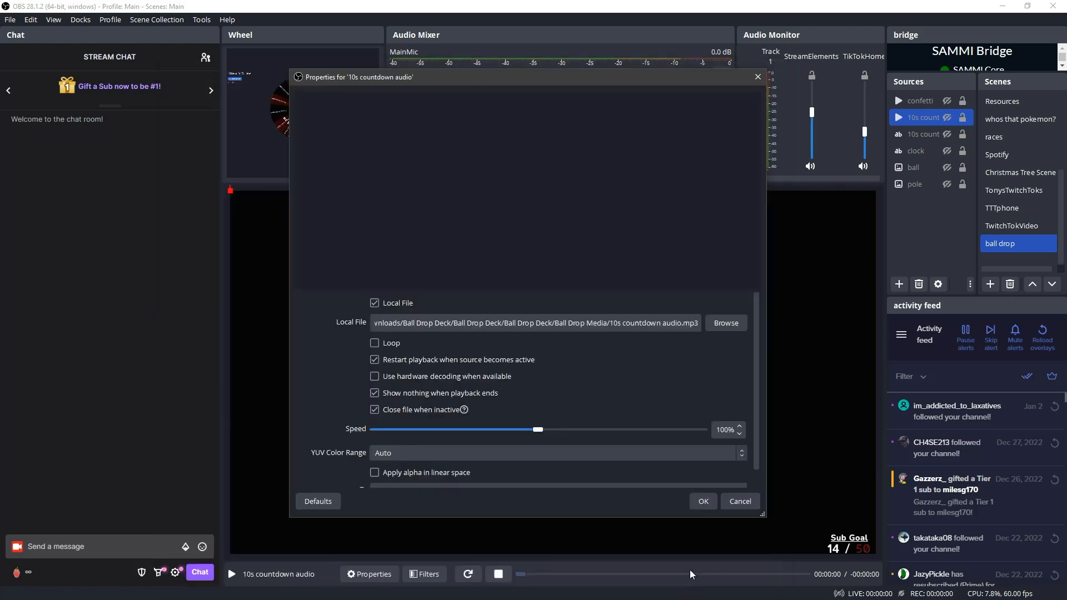
left_click(701, 500)
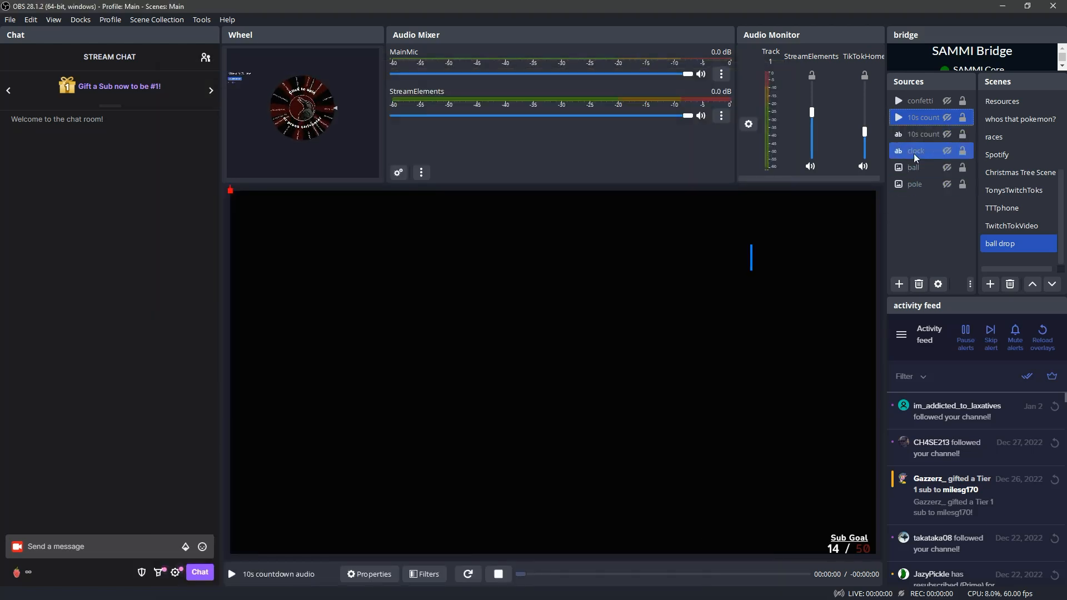
Set the ball source's image file to ball.png from the Ball Drop Media folder
left_click(911, 169)
double_click(911, 169)
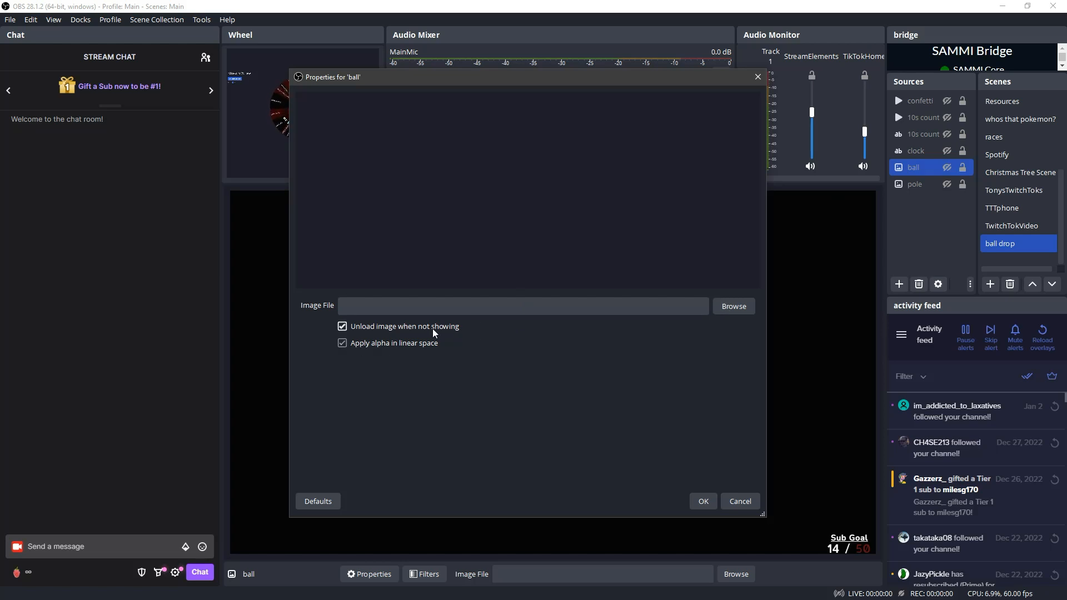
left_click(742, 306)
left_click(285, 149)
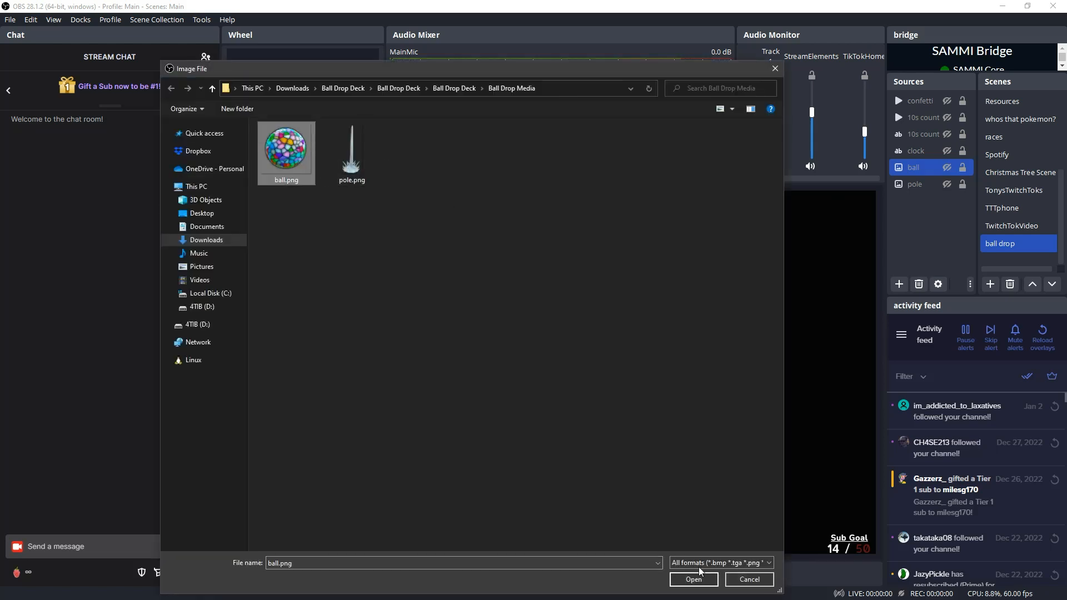
left_click(693, 579)
left_click(703, 501)
Set the pole source's image file to pole.png from the Ball Drop Media folder
double_click(914, 184)
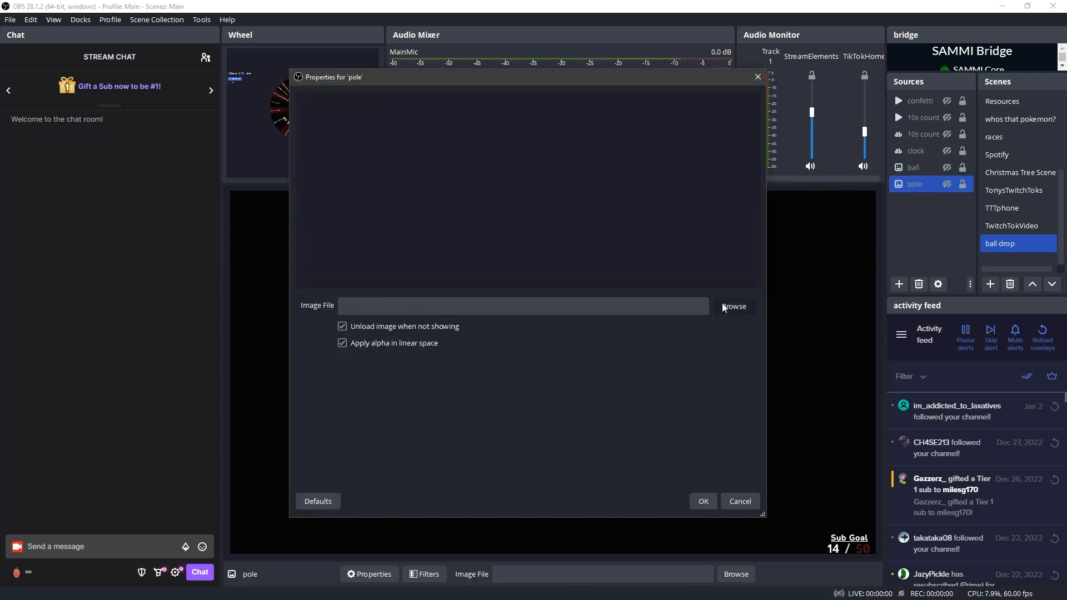
left_click(733, 307)
left_click(364, 160)
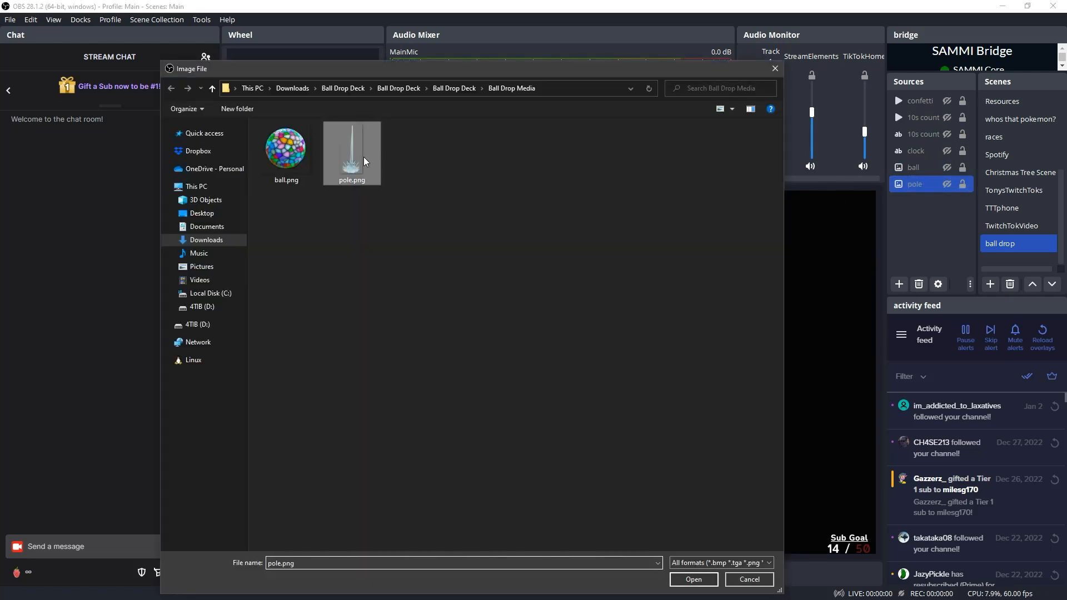
left_click(693, 579)
left_click(703, 502)
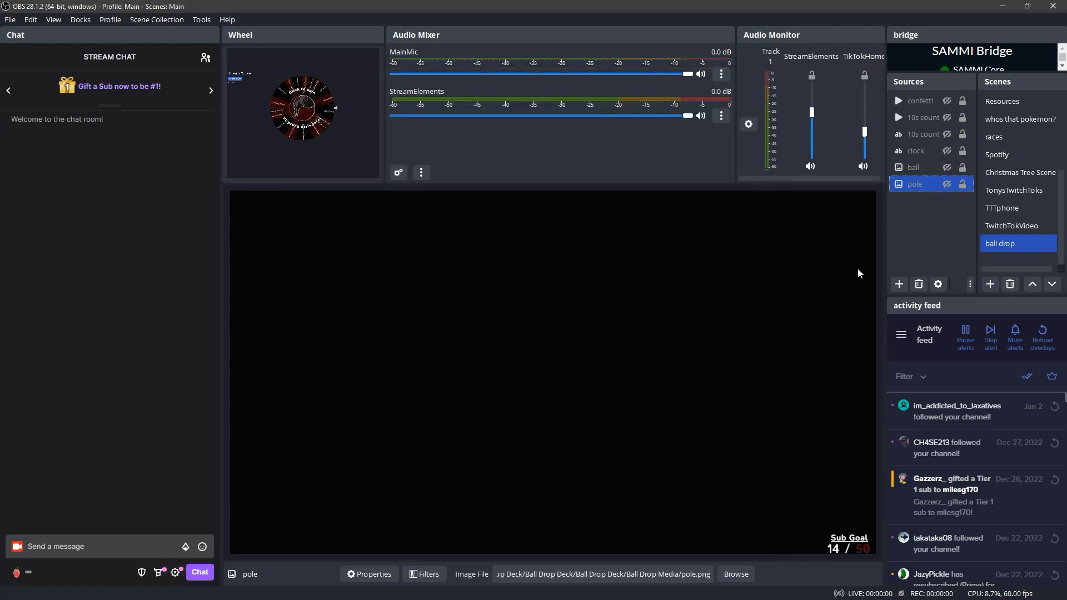
Preview the pole and ball sources in the ball drop scene, and hide both again
left_click(948, 184)
left_click(946, 168)
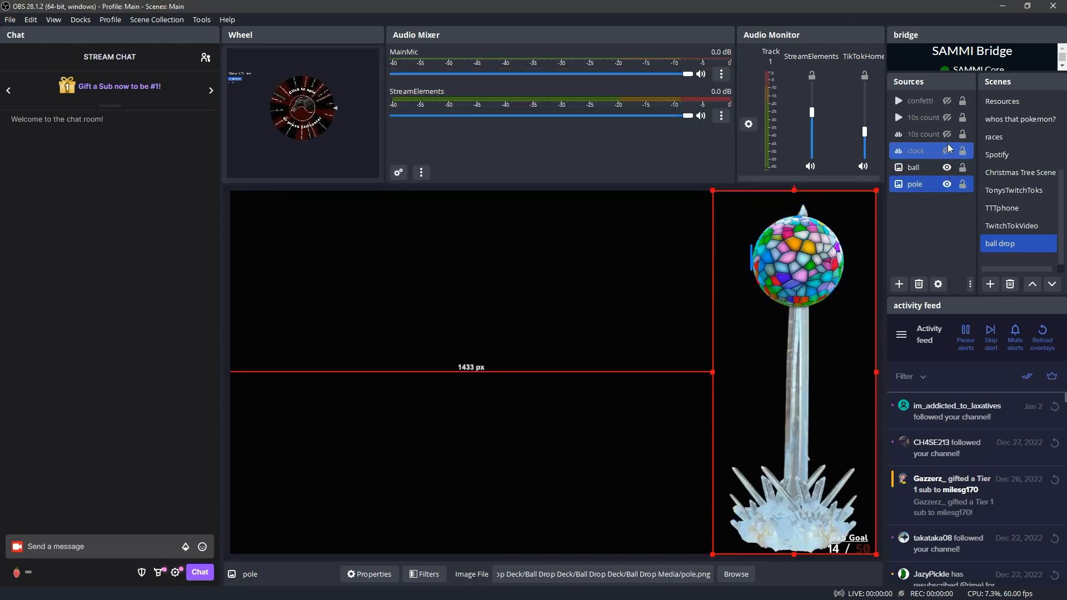
left_click(947, 183)
left_click(948, 167)
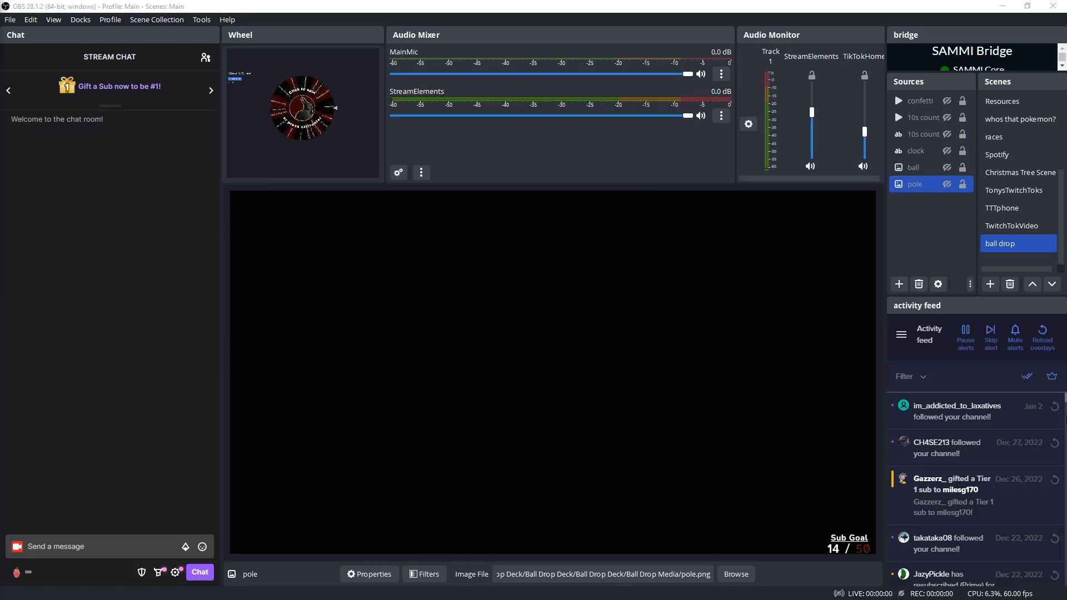
Switch to SAMMI Core, check the Read Me's "chroma key" instruction, and move the window aside
key("super")
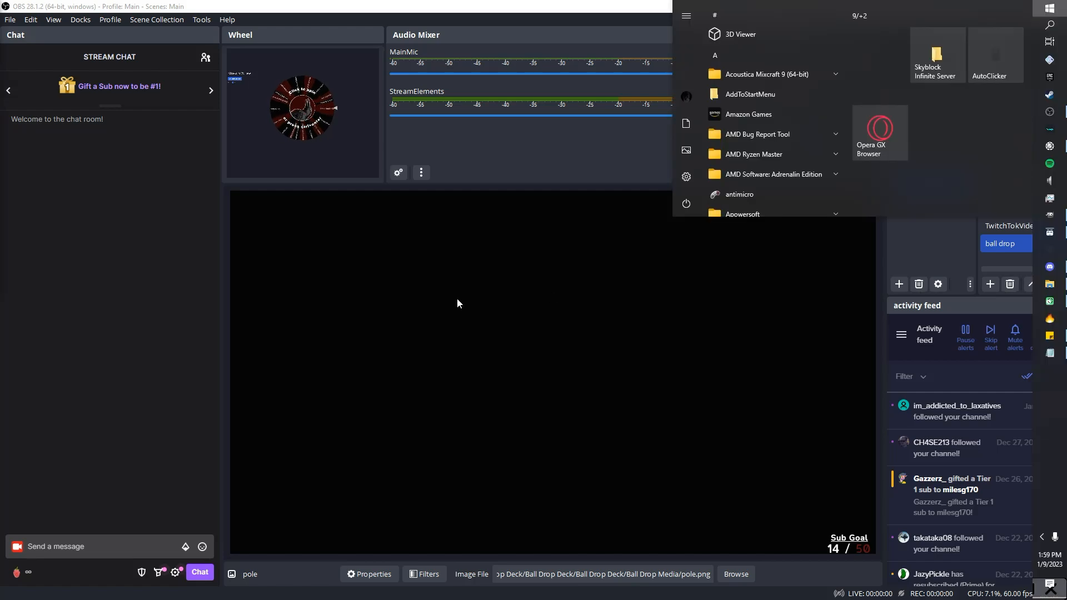
left_click(1050, 232)
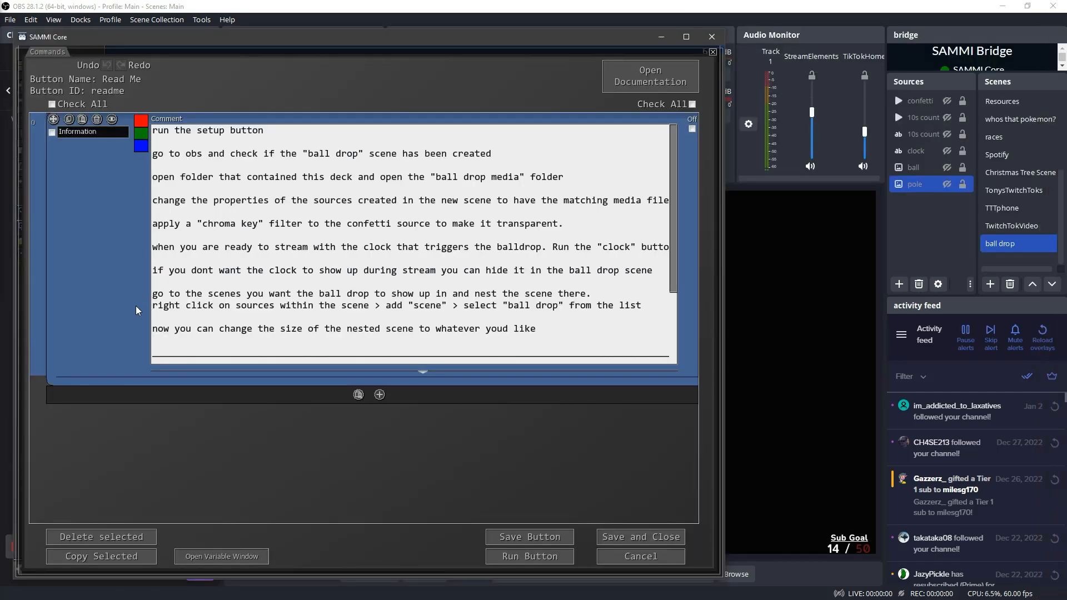
left_click_drag(155, 221, 558, 226)
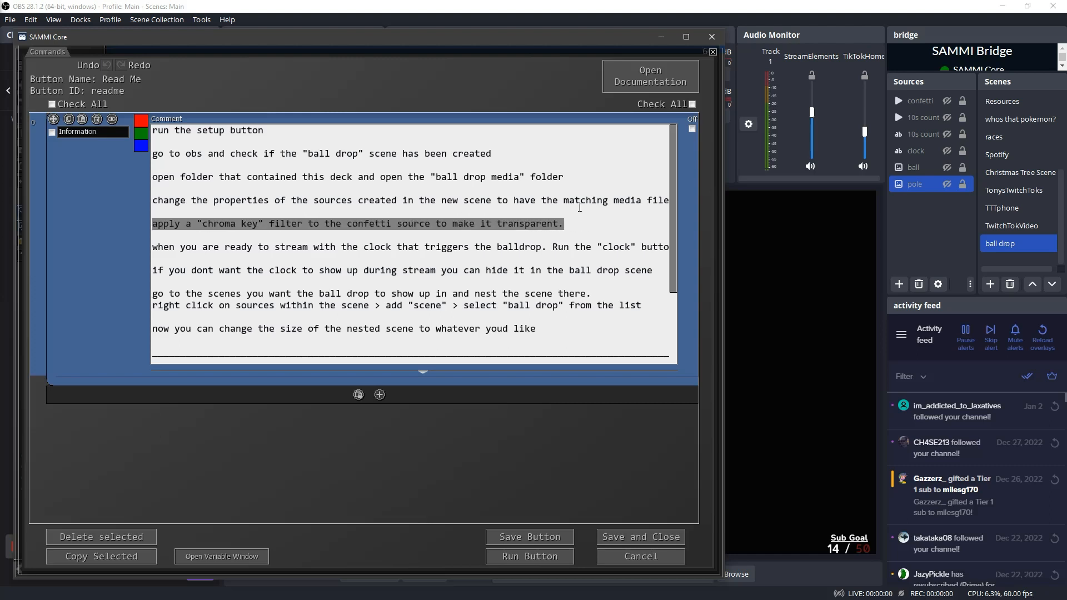
left_click_drag(233, 38, 157, 37)
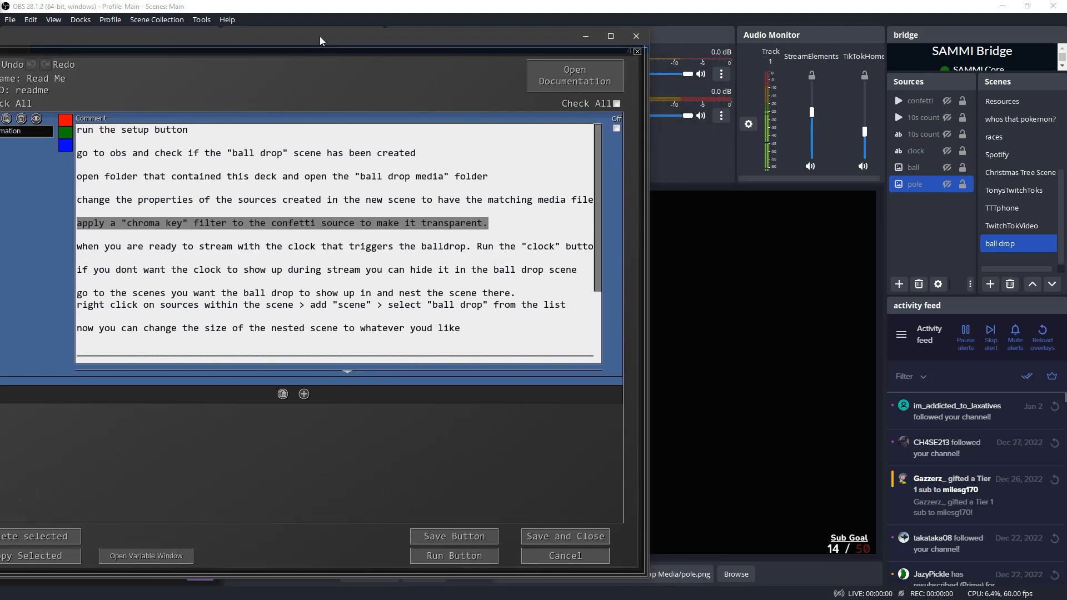
Add a Chroma Key effect filter to the confetti source in OBS
left_click(916, 100)
right_click(915, 100)
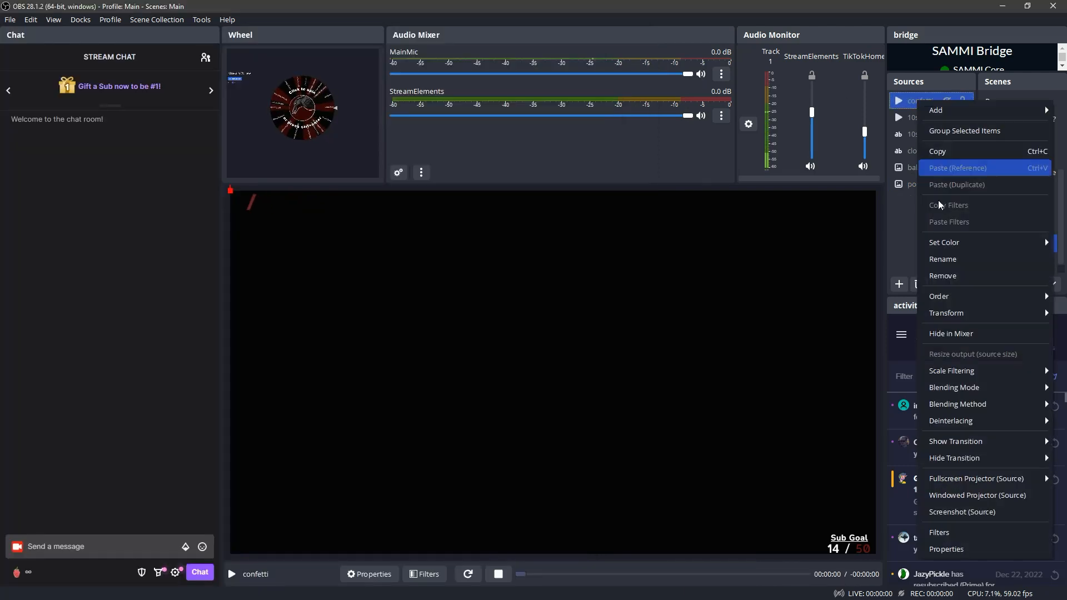
left_click(939, 533)
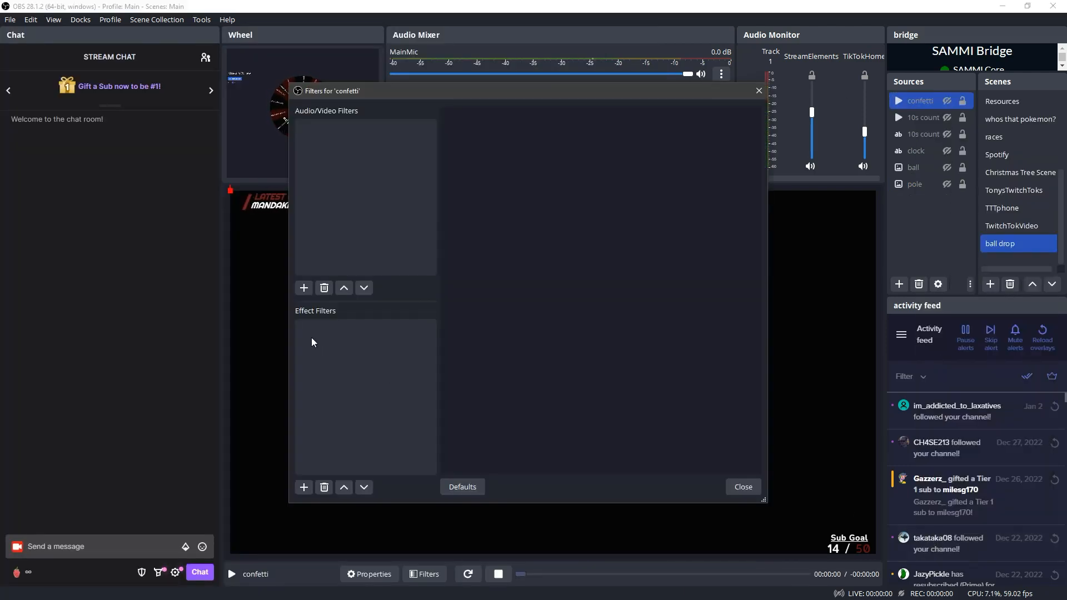
left_click(303, 486)
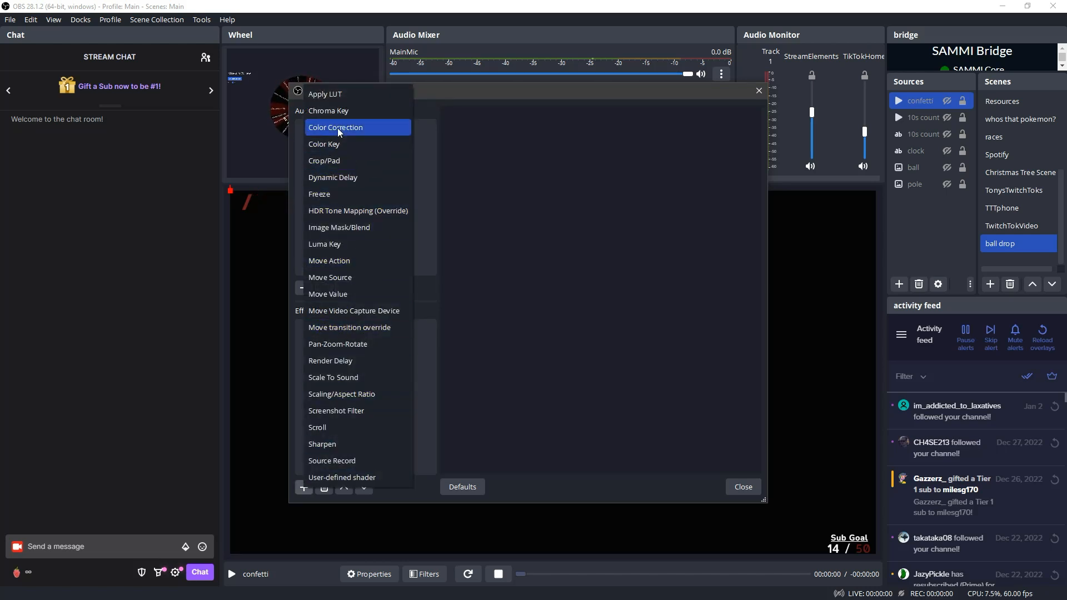
left_click(336, 111)
left_click(510, 314)
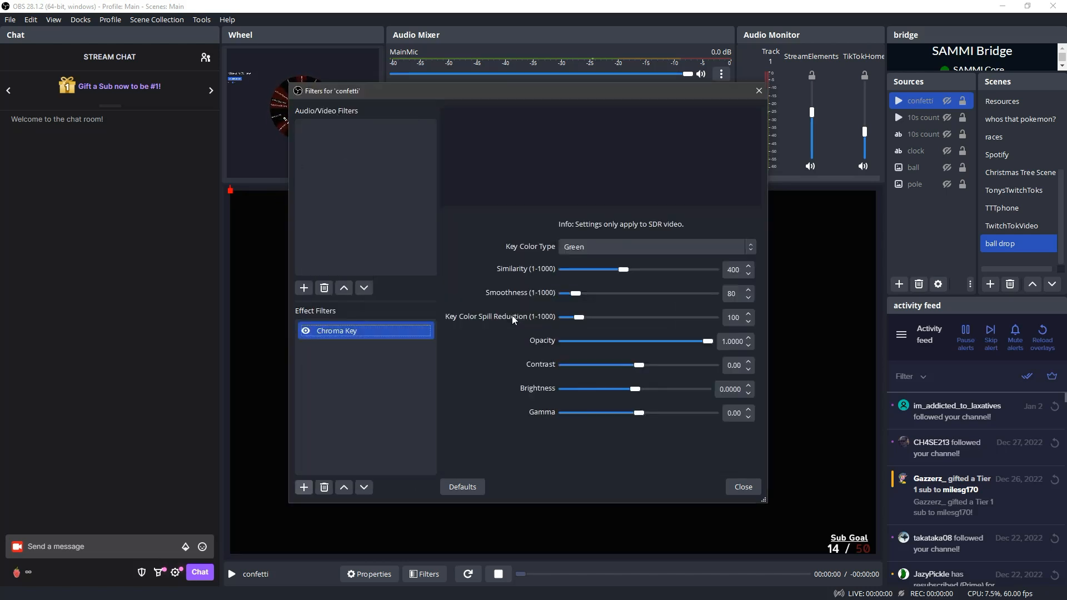
Close the confetti source's filters, preview the source in the ball drop scene, and hide it again
left_click(742, 486)
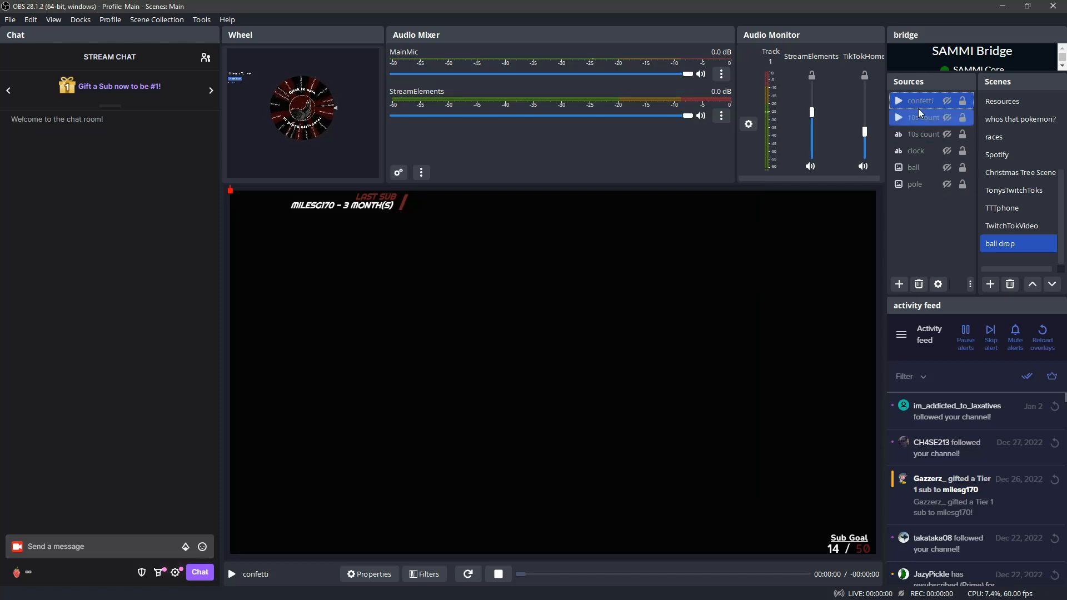
left_click(948, 100)
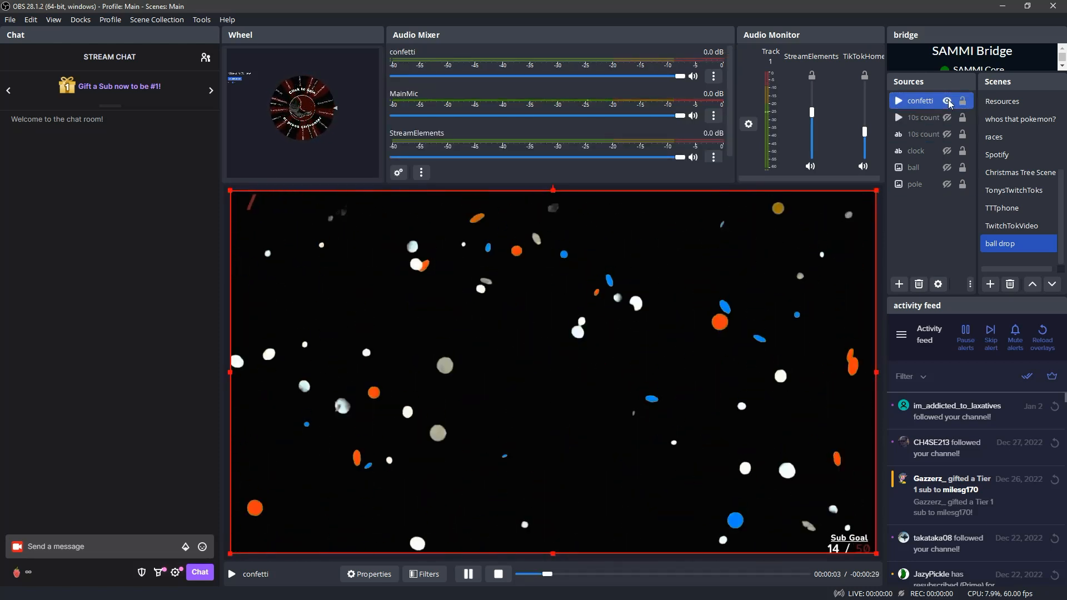
left_click(947, 101)
Switch to SAMMI Core, widen the window, and read the Read Me's instructions on the "clock" button and nesting the ball drop scene
key("alt+Tab")
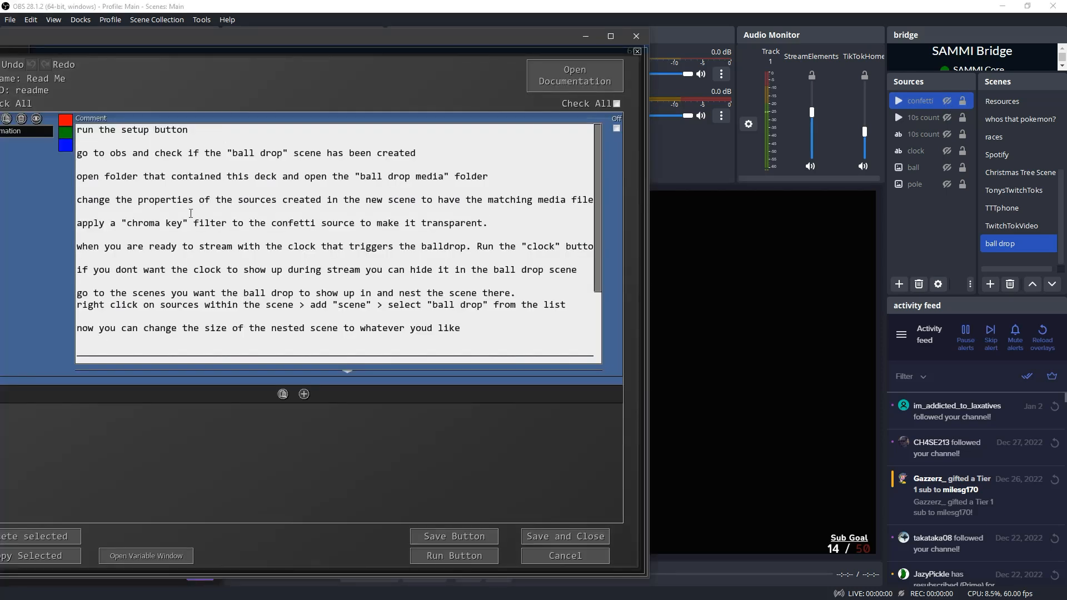
left_click_drag(79, 246, 608, 250)
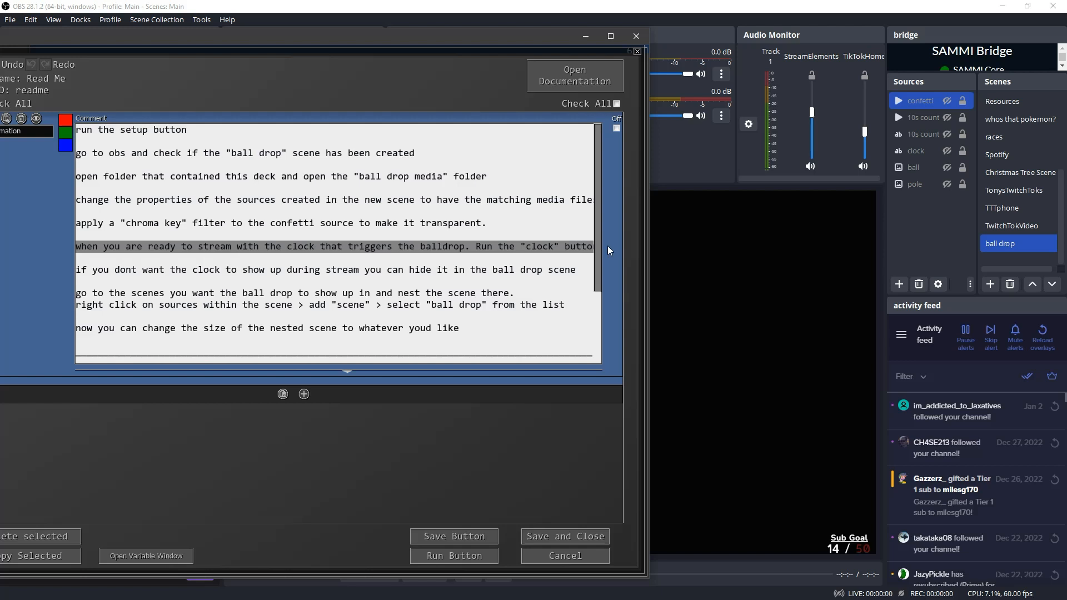
left_click(346, 375)
left_click_drag(652, 279, 718, 280)
left_click_drag(562, 248, 360, 283)
left_click(360, 288)
left_click_drag(82, 274, 374, 279)
left_click(132, 293)
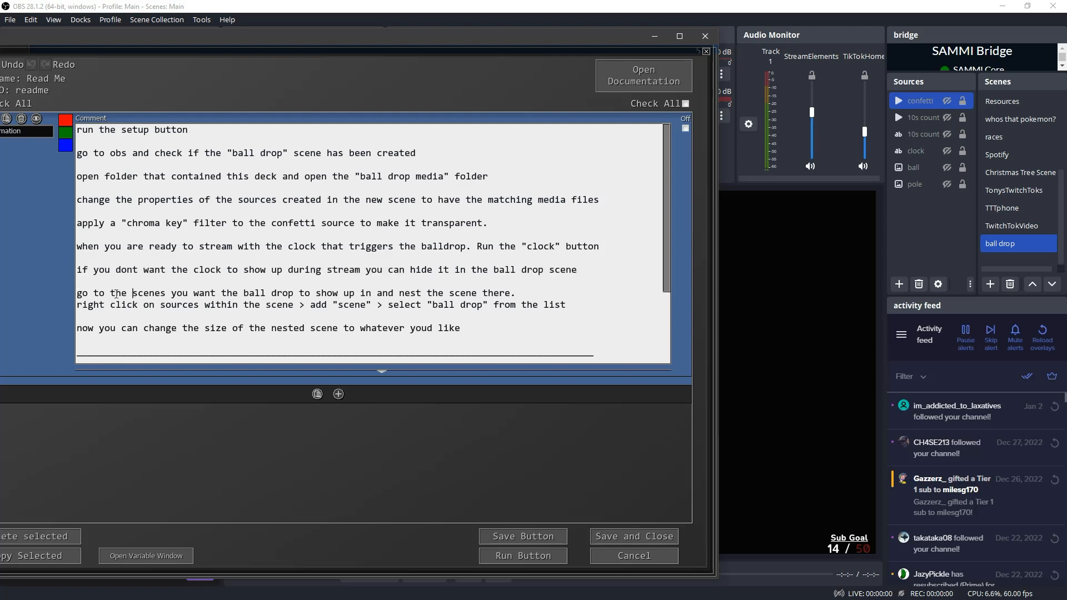
left_click_drag(130, 293, 385, 305)
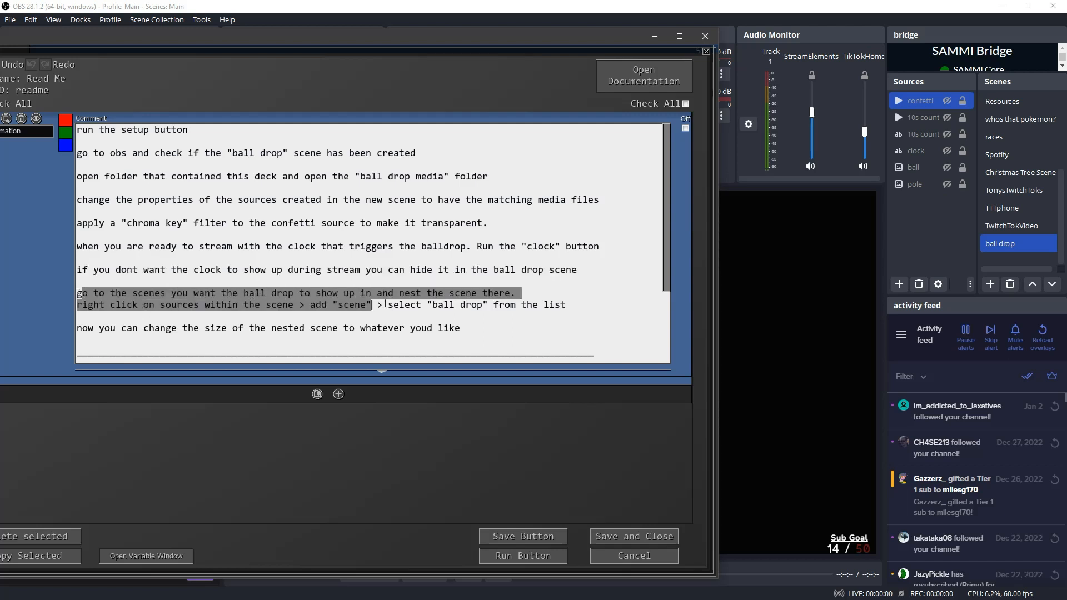
left_click(165, 315)
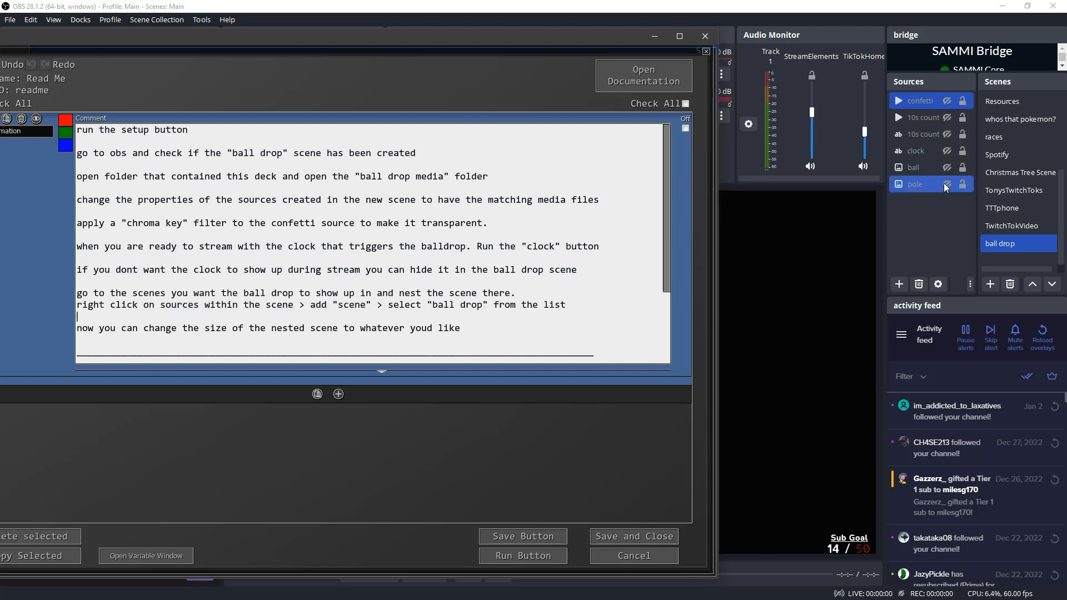
Switch to OBS and nest the existing ball drop scene as a visible Scene source in the Stream scene
scroll(1001, 162, "up", 3)
left_click(1000, 104)
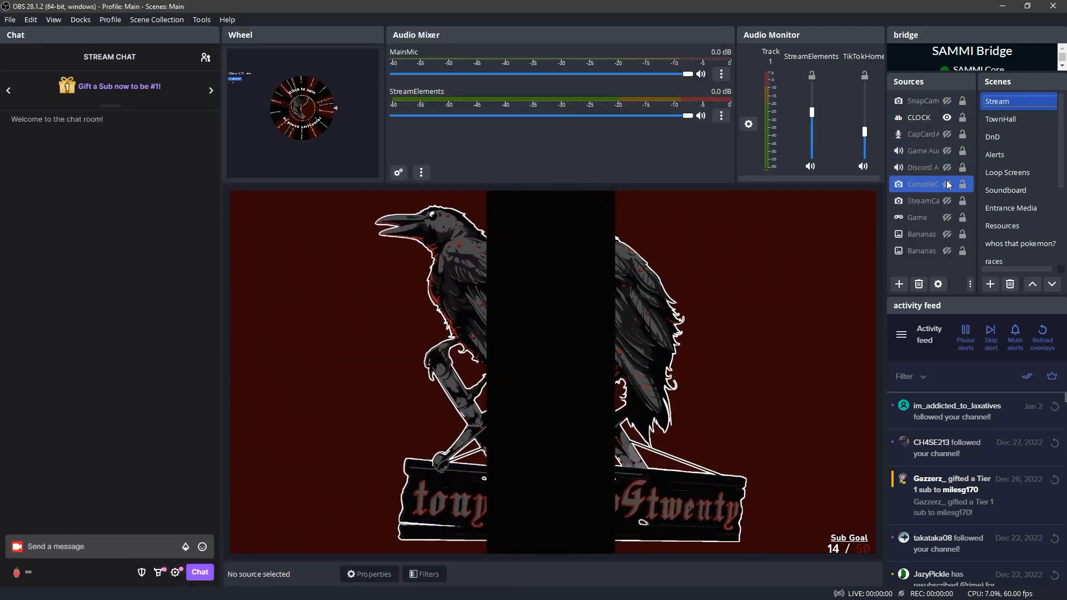
left_click(899, 284)
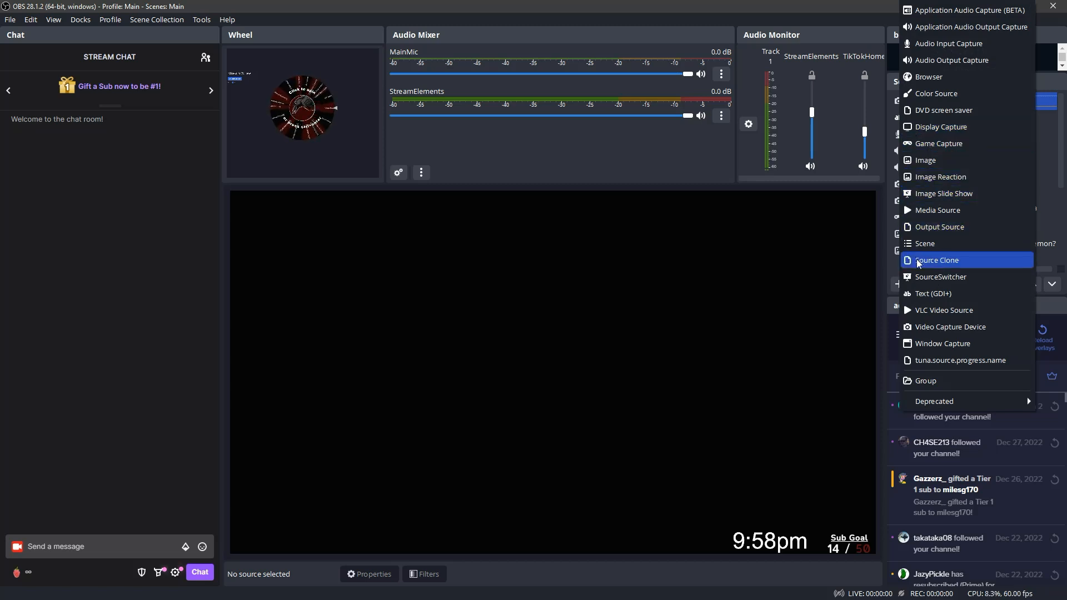
left_click(918, 245)
left_click(462, 286)
left_click(463, 304)
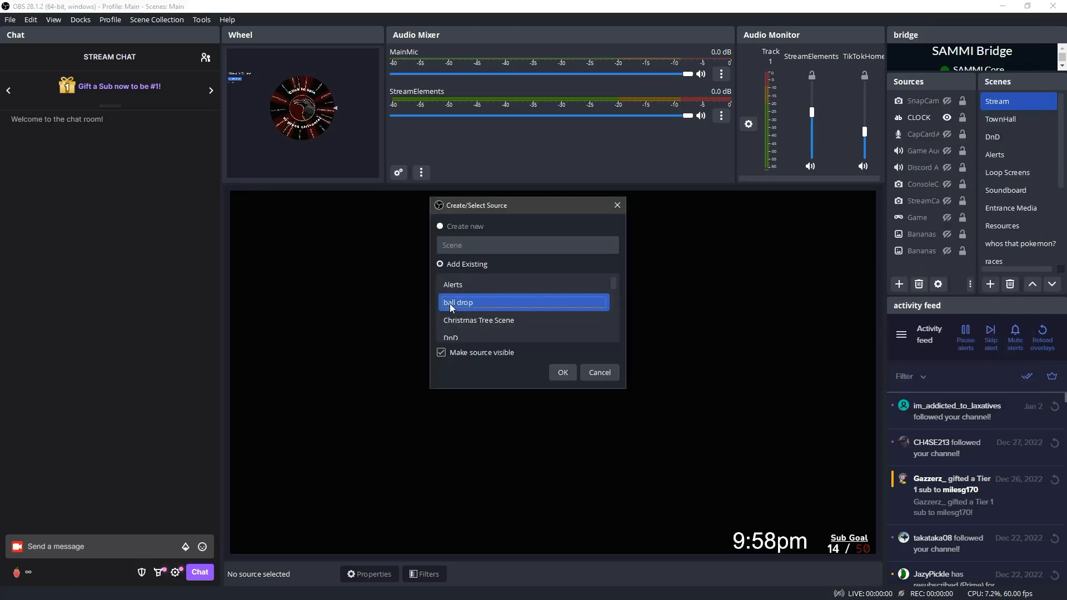
left_click(562, 371)
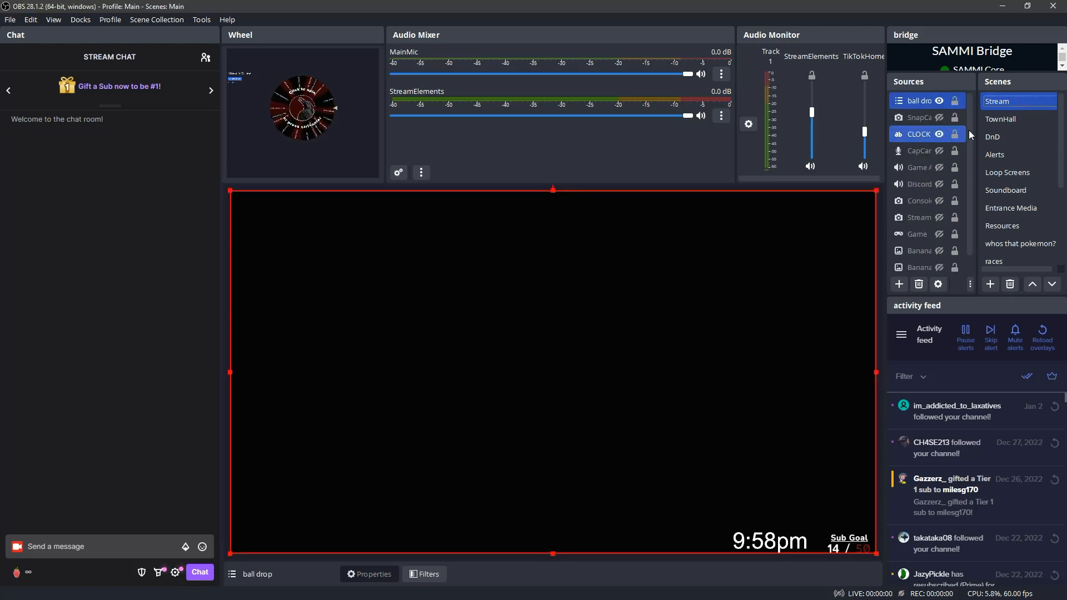
Make the pole and ball sources visible in the ball drop scene, and return to the Stream scene
scroll(1016, 194, "down", 3)
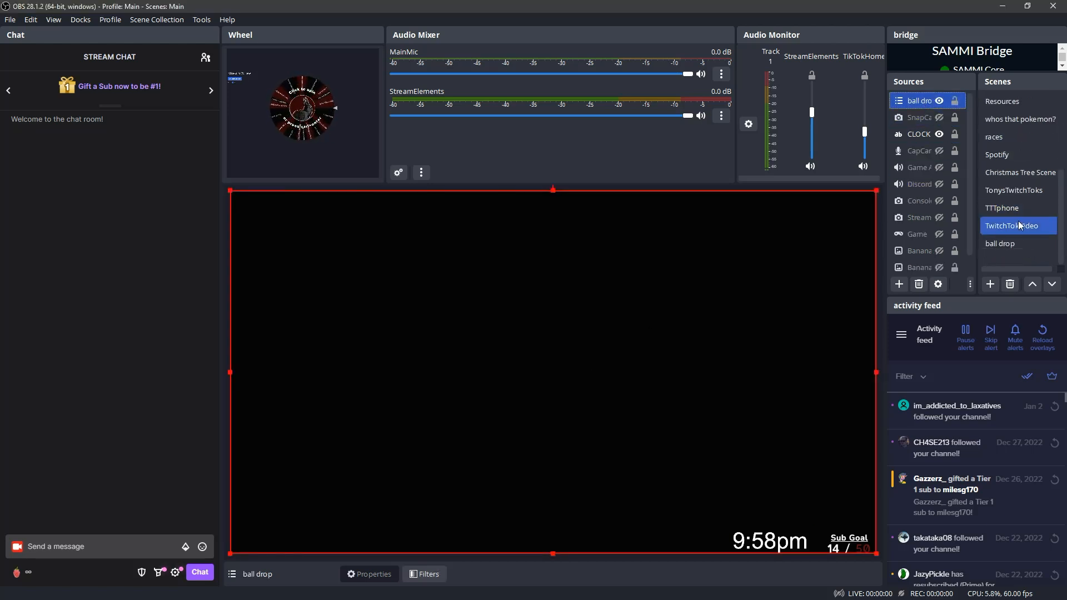
left_click(1018, 243)
left_click(947, 185)
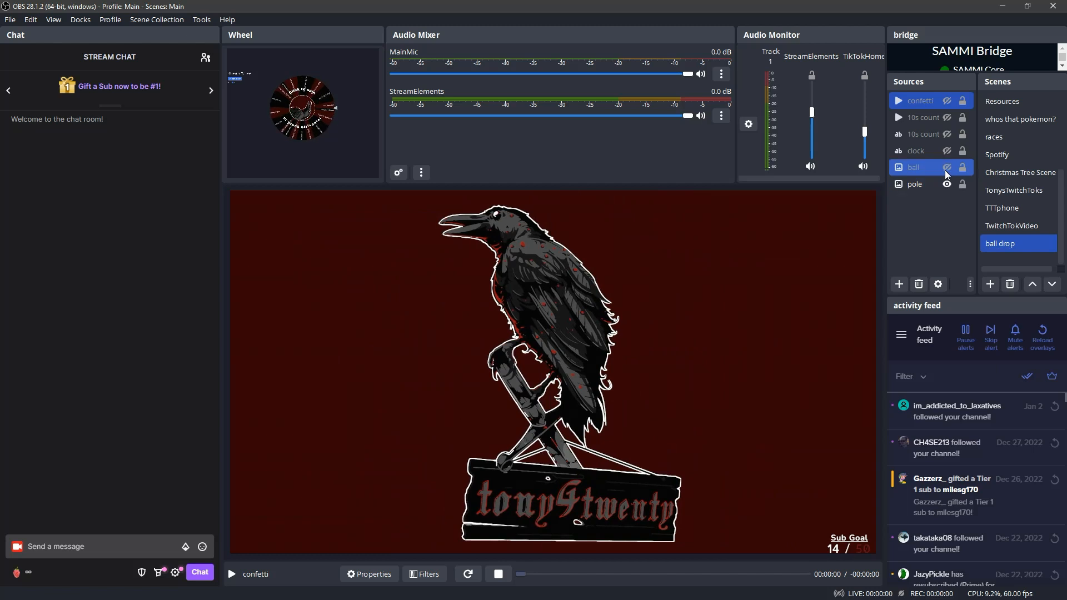
left_click(947, 167)
scroll(1012, 157, "up", 3)
left_click(1010, 119)
left_click(1006, 105)
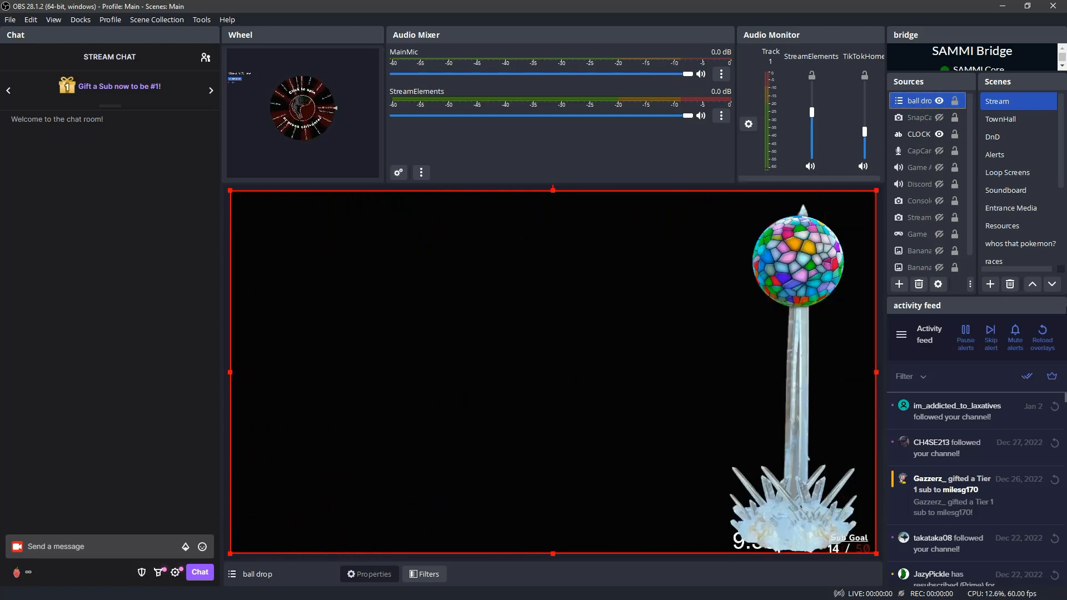
Check the Read Me's nested scene sizing note in SAMMI Core, and try resizing the ball drop source in OBS's Stream scene
key("alt+Tab")
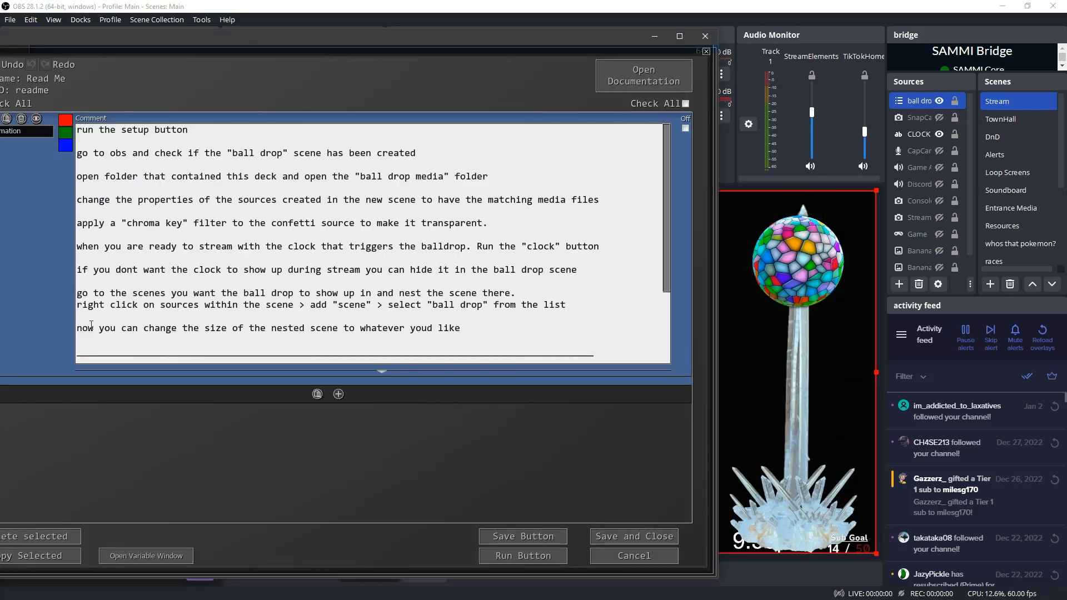
left_click_drag(181, 324, 475, 331)
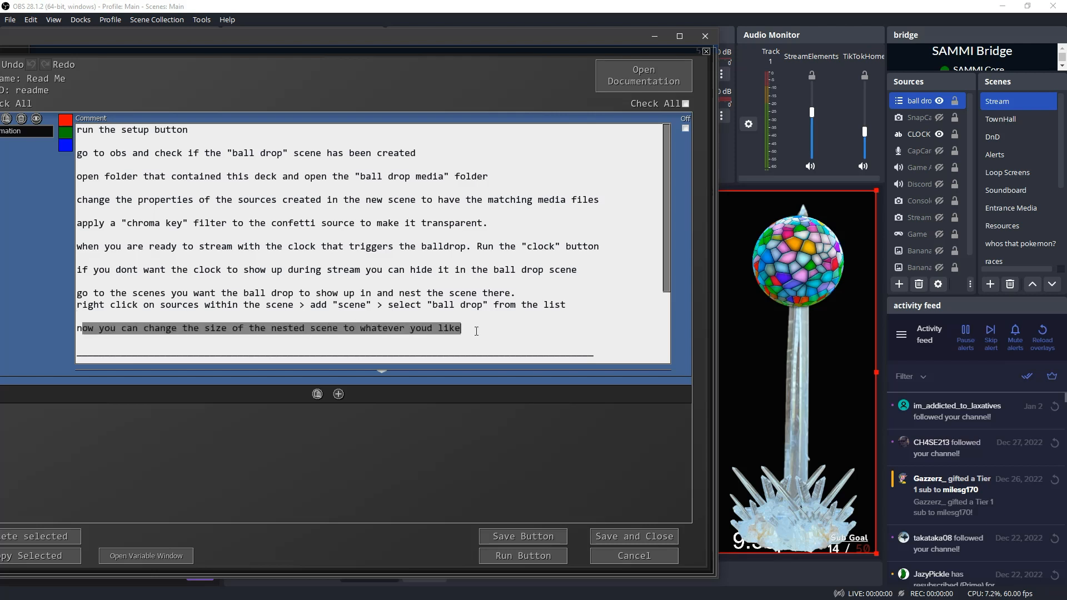
left_click(764, 302)
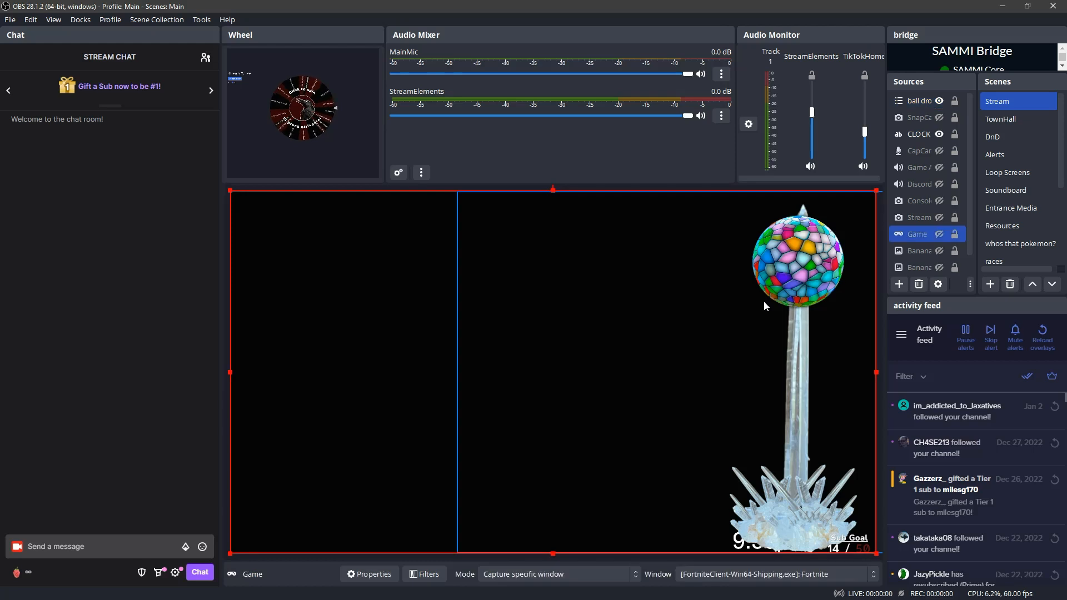
left_click(461, 201)
left_click_drag(456, 192, 502, 225)
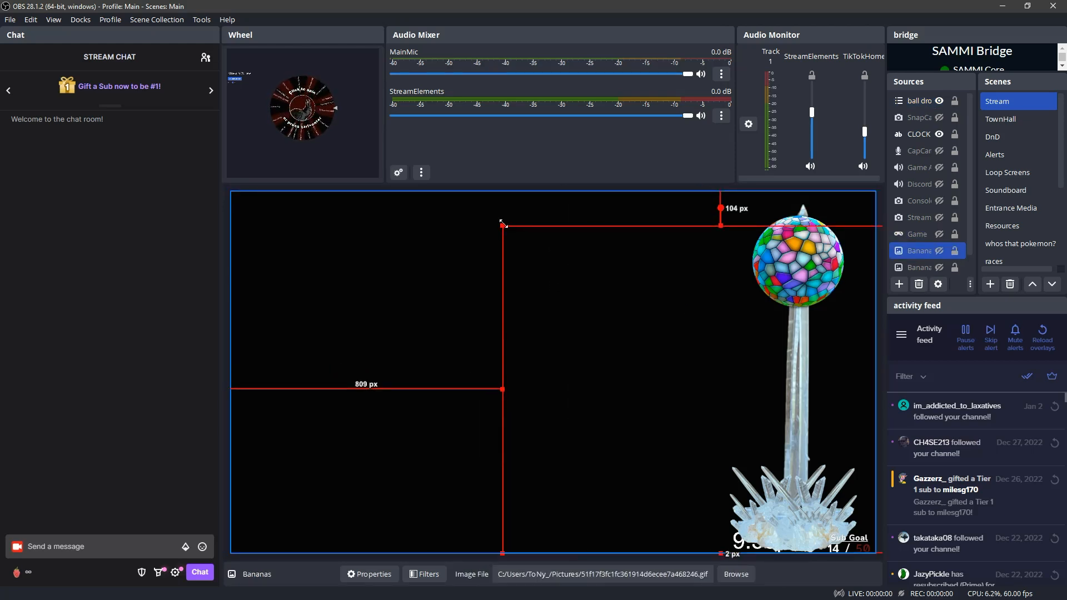
left_click(902, 101)
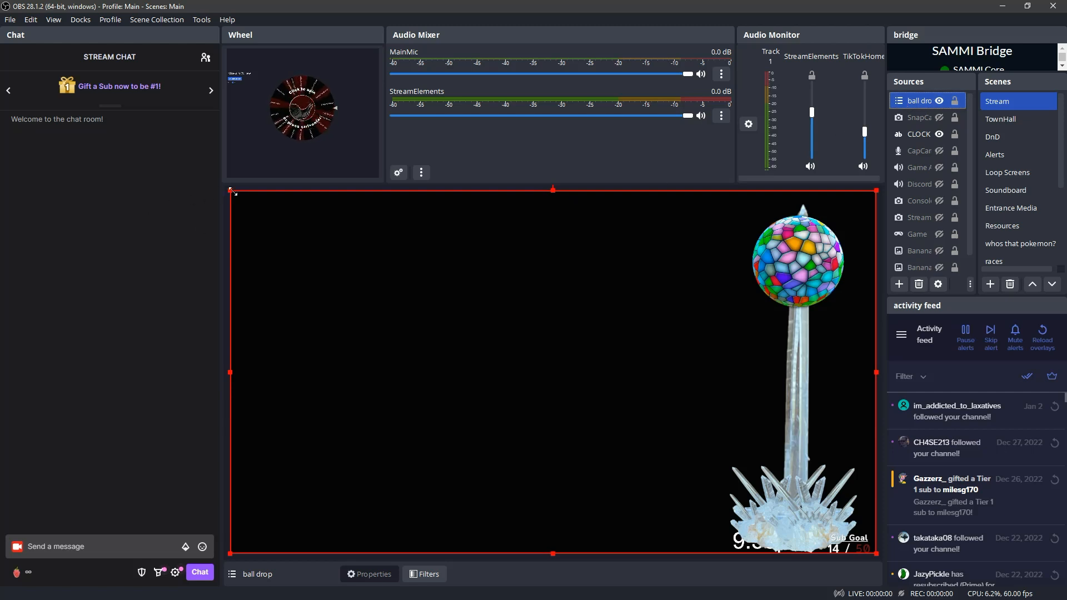
left_click_drag(231, 191, 230, 259)
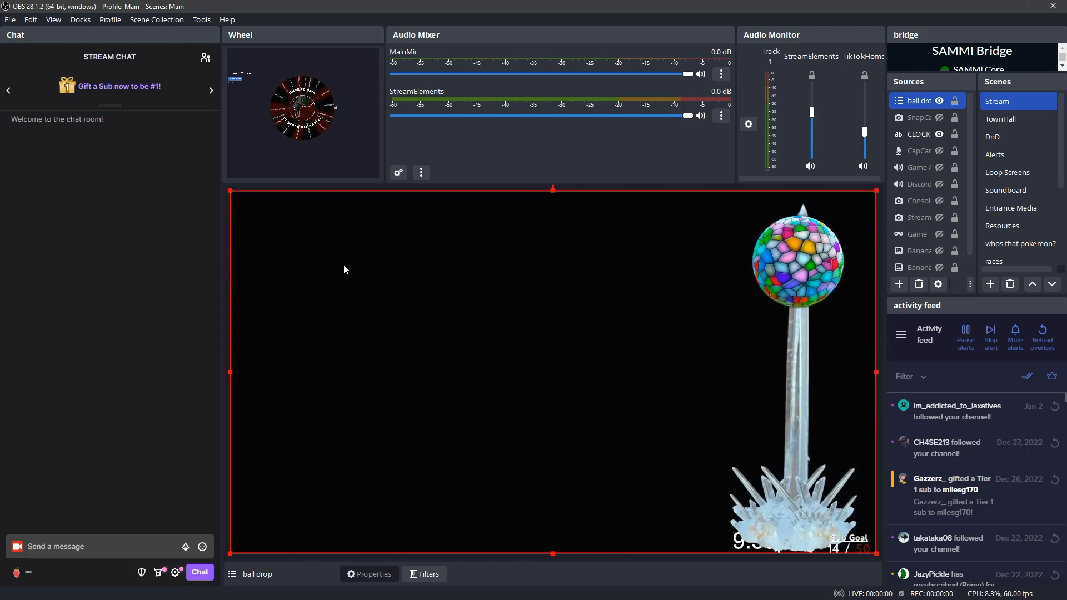
Move the nested ball drop source below all other sources in the Stream scene, and clear the selection
left_click_drag(912, 105, 911, 257)
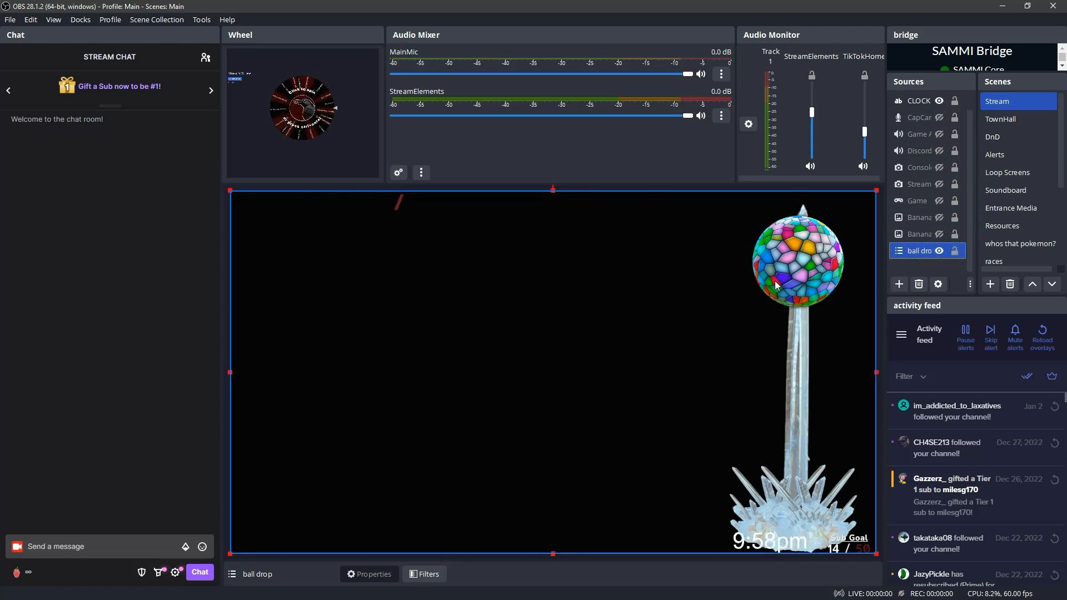
left_click(518, 276)
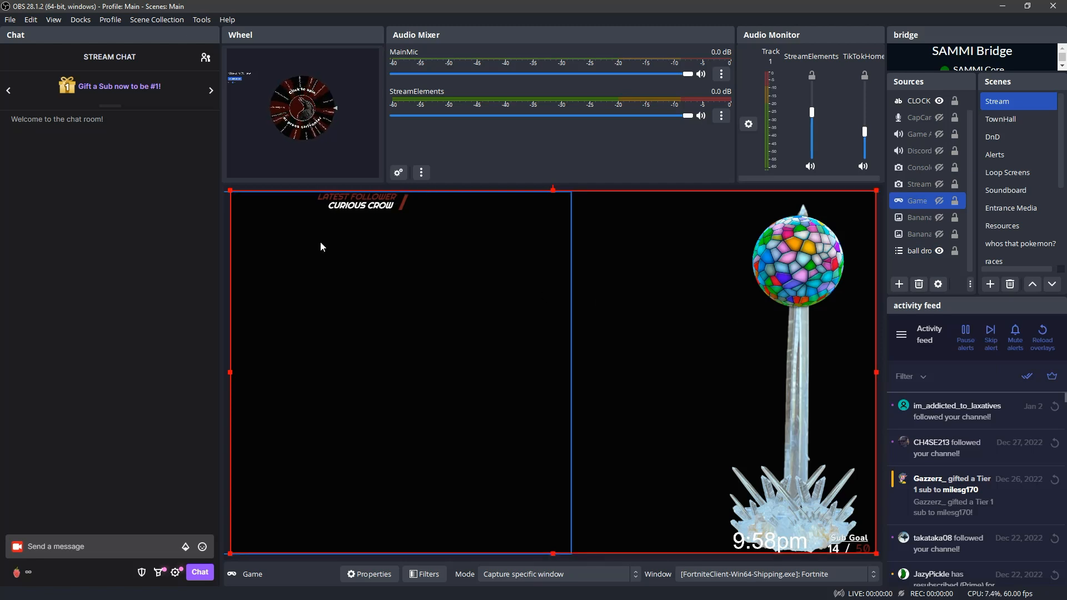
left_click(237, 195)
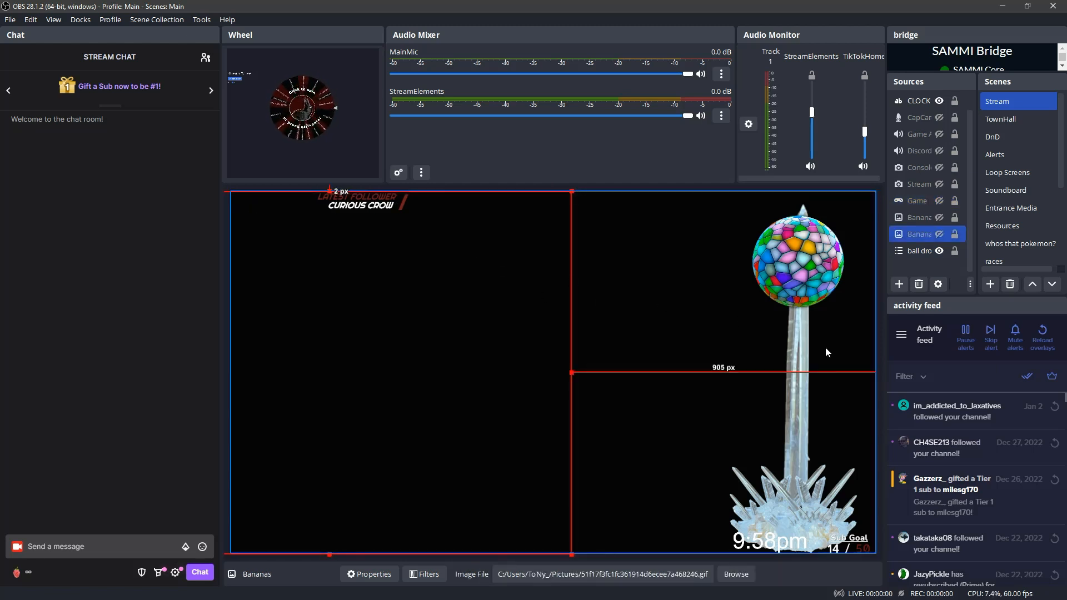
left_click(918, 264)
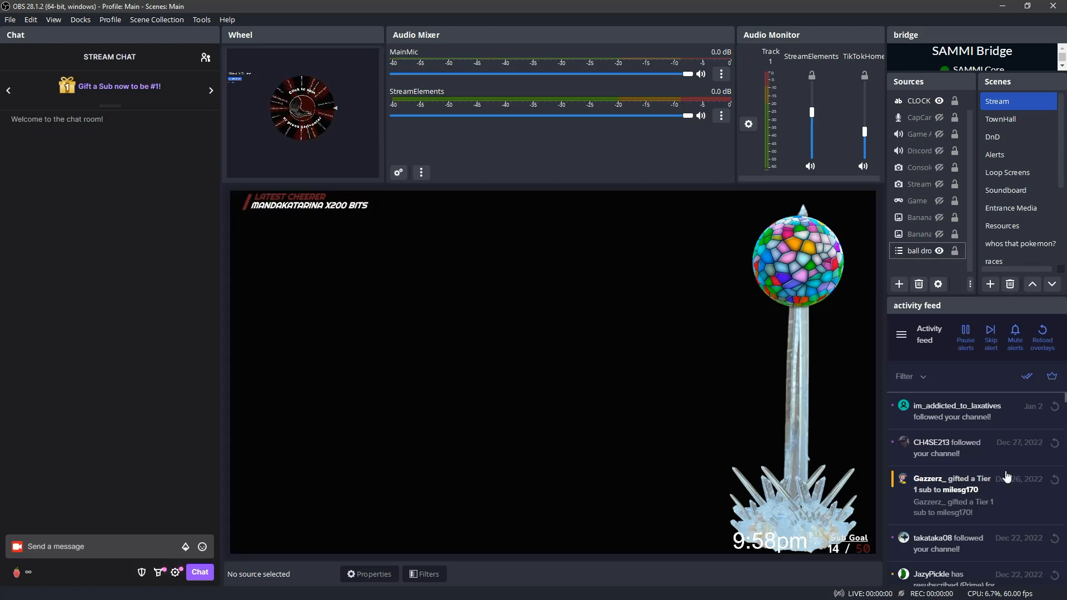
Switch to SAMMI Core, reread the Read Me's nested scene sizing note, and save and close the Read Me button
left_click(1, 437)
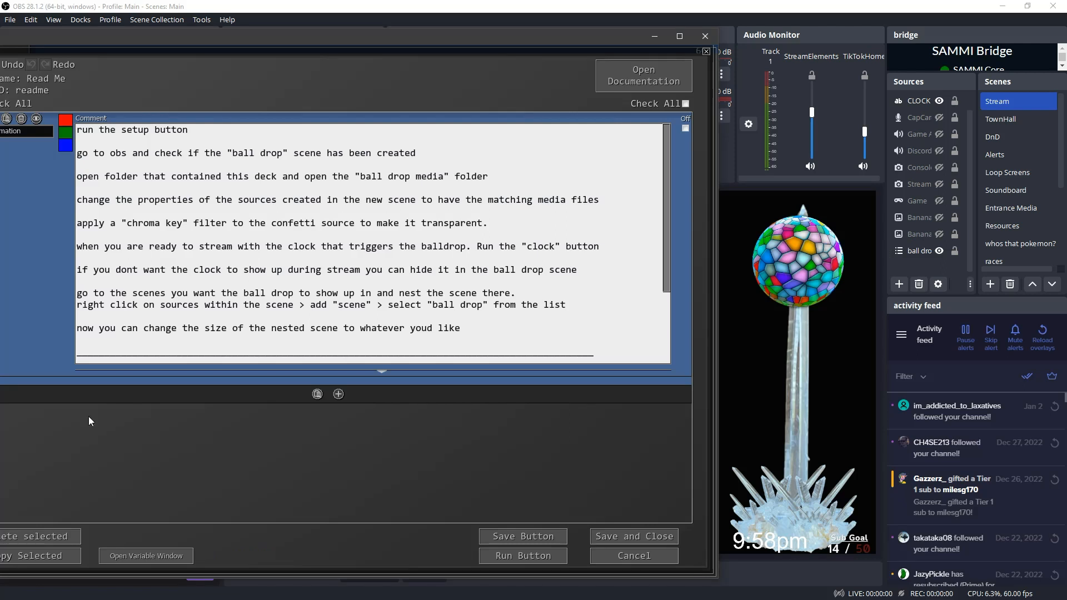
left_click_drag(172, 329, 478, 335)
left_click(482, 338)
left_click(634, 536)
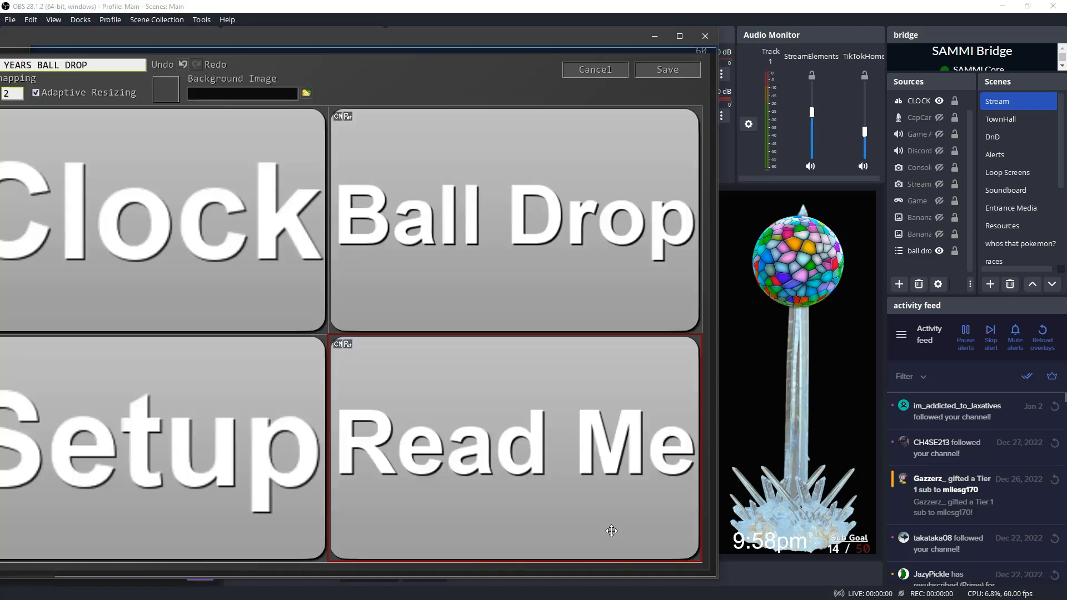
Open the Ball Drop button's commands in the deck, review them, and run the button
double_click(374, 283)
scroll(371, 284, "down", 6)
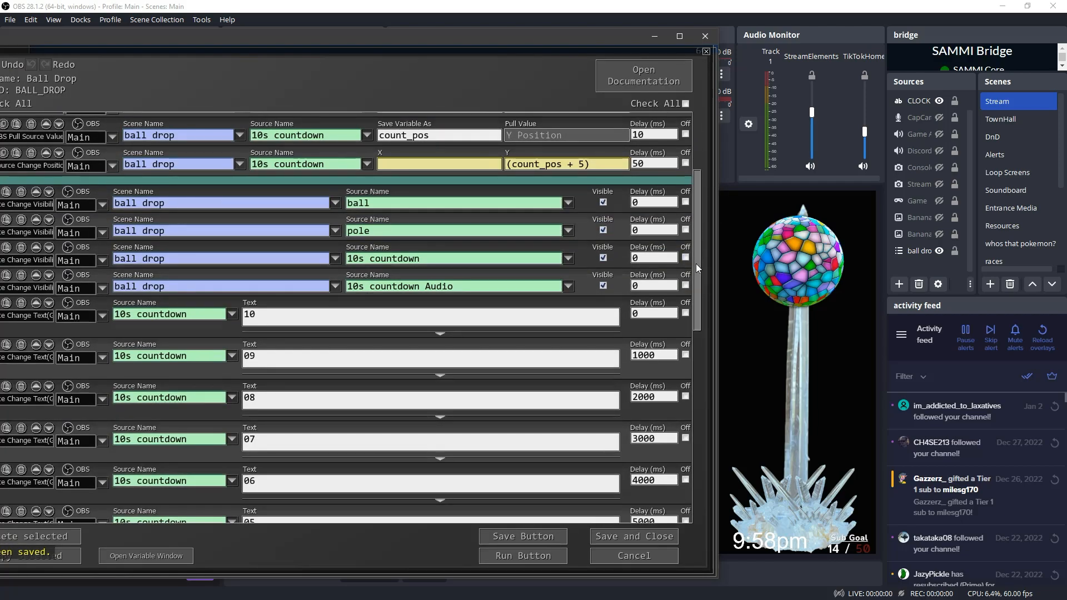
left_click_drag(696, 263, 686, 163)
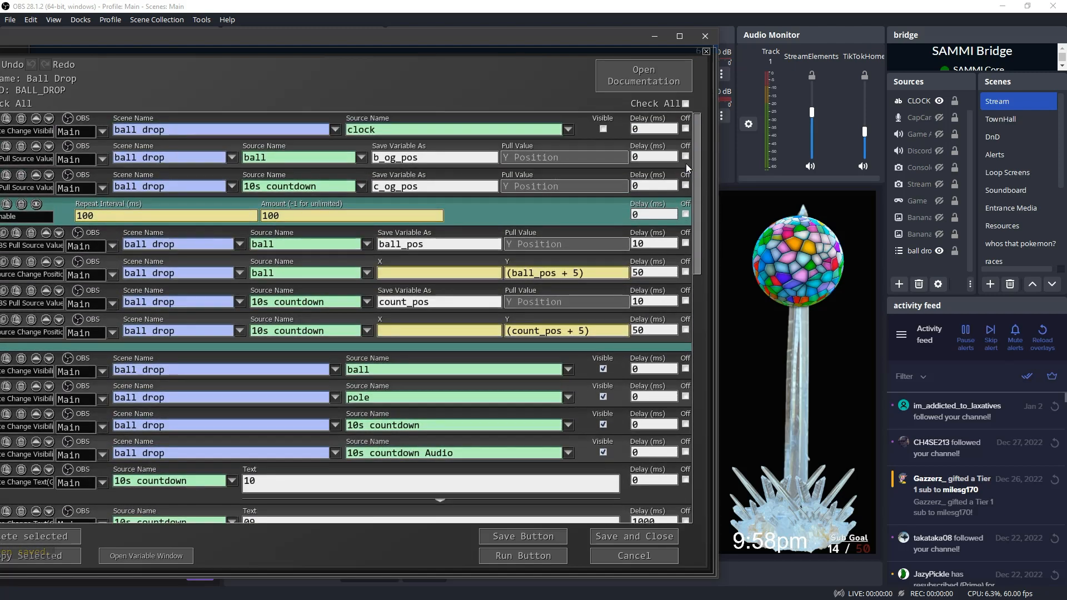
left_click(542, 560)
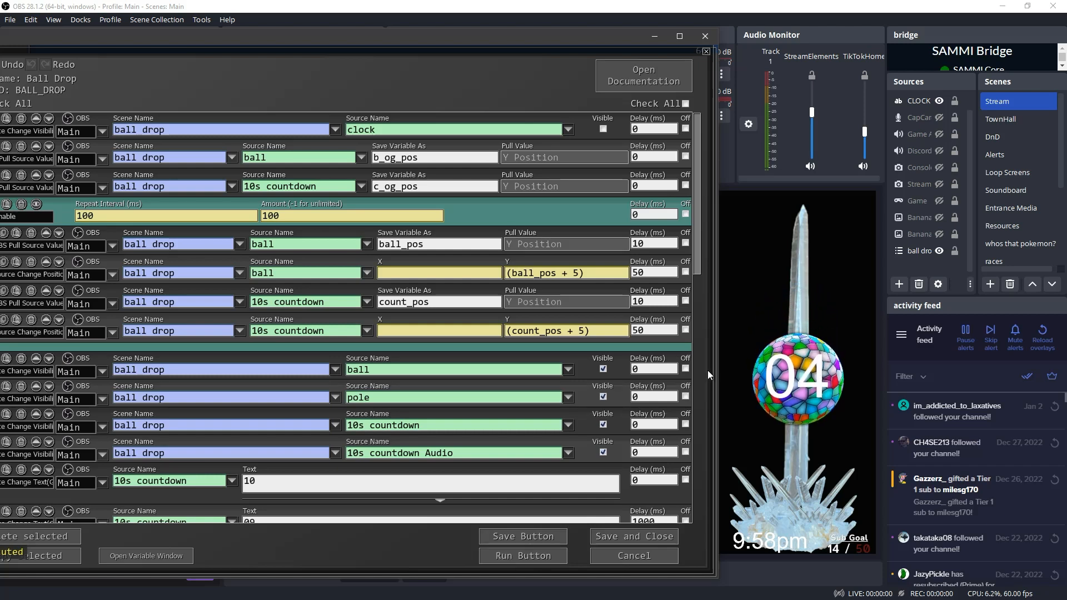
Switch to OBS, open the ball drop scene, and examine its confetti and 10s countdown sources after the run
left_click(744, 329)
left_click(743, 329)
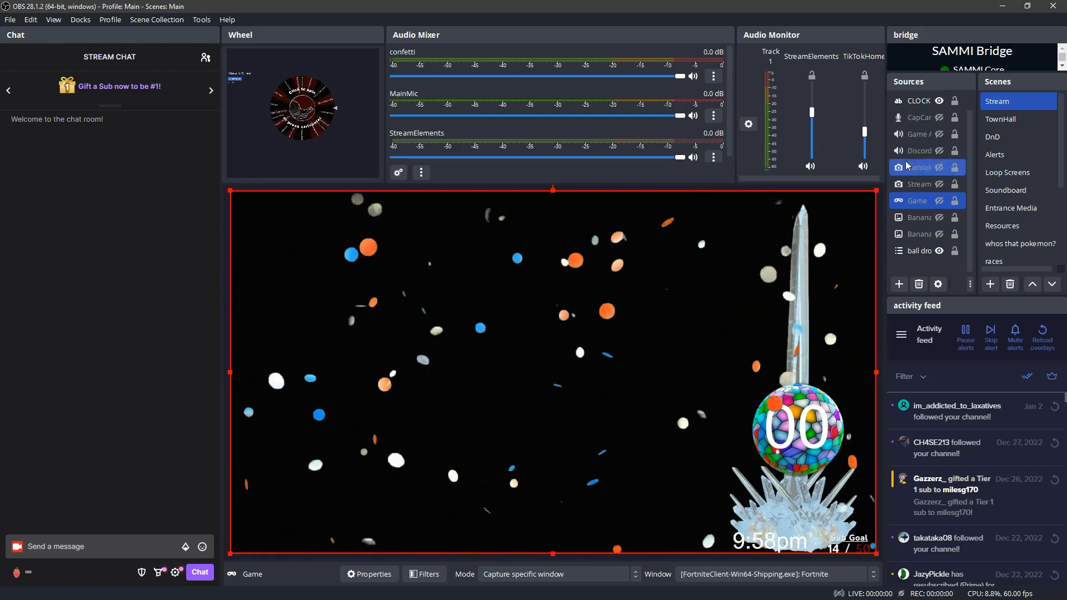
scroll(1012, 195, "down", 3)
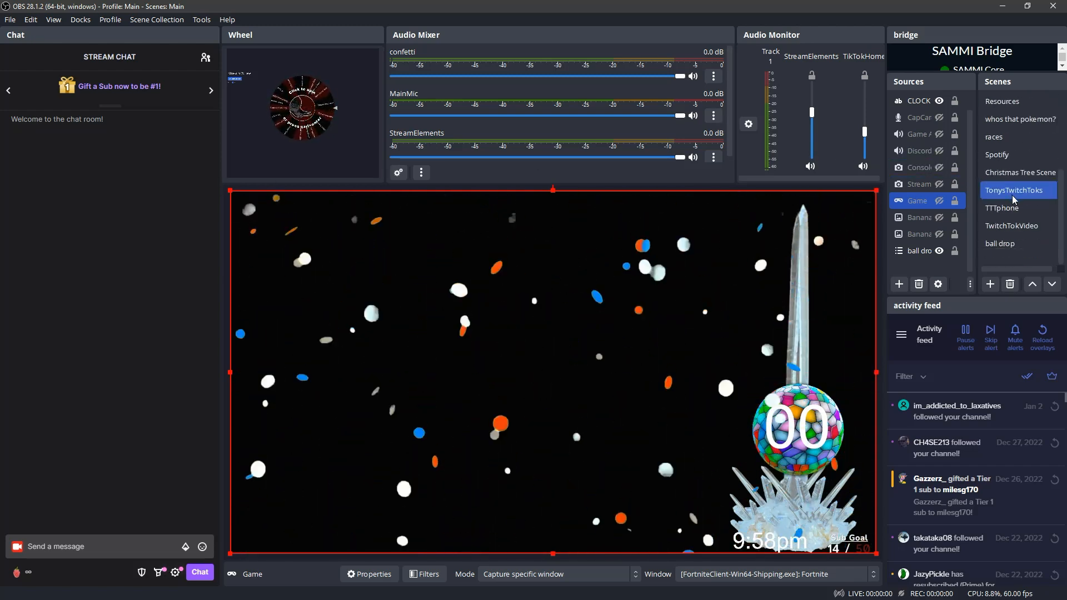
left_click(1009, 243)
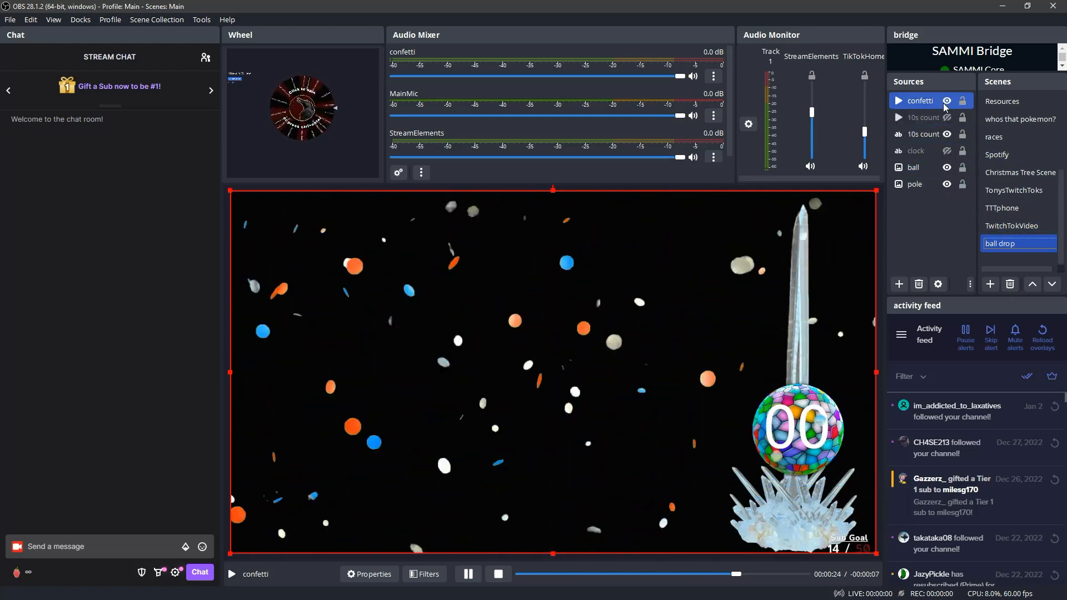
scroll(987, 124, "up", 3)
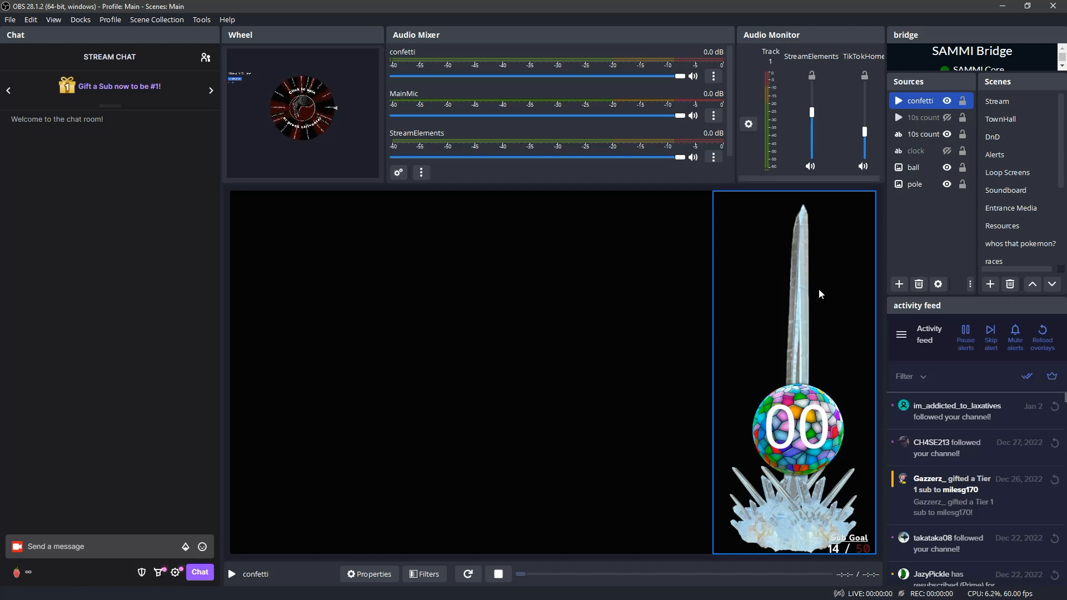
left_click(931, 138)
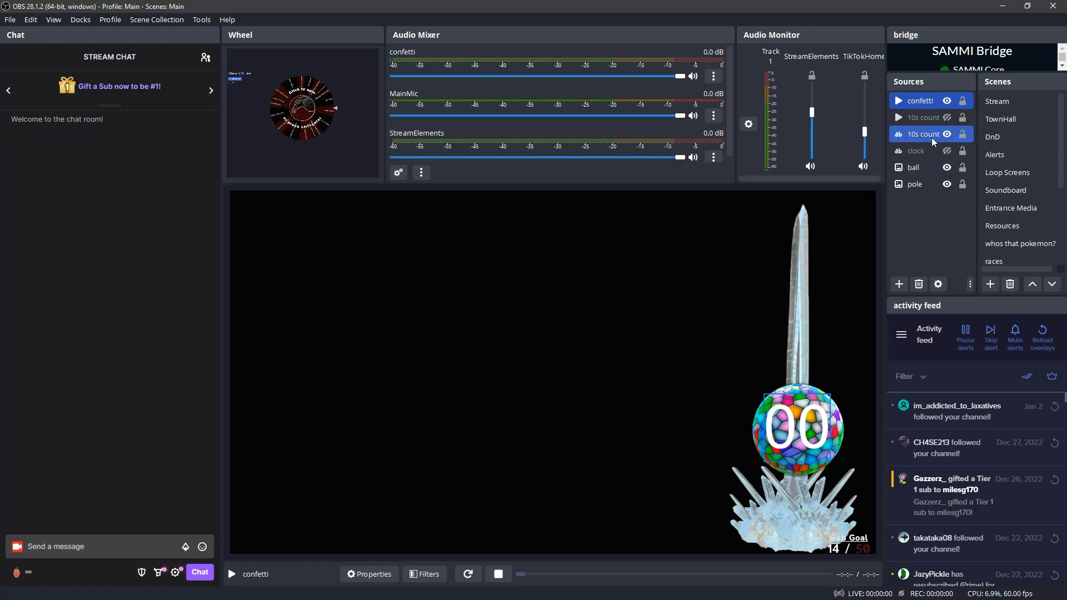
left_click(922, 105)
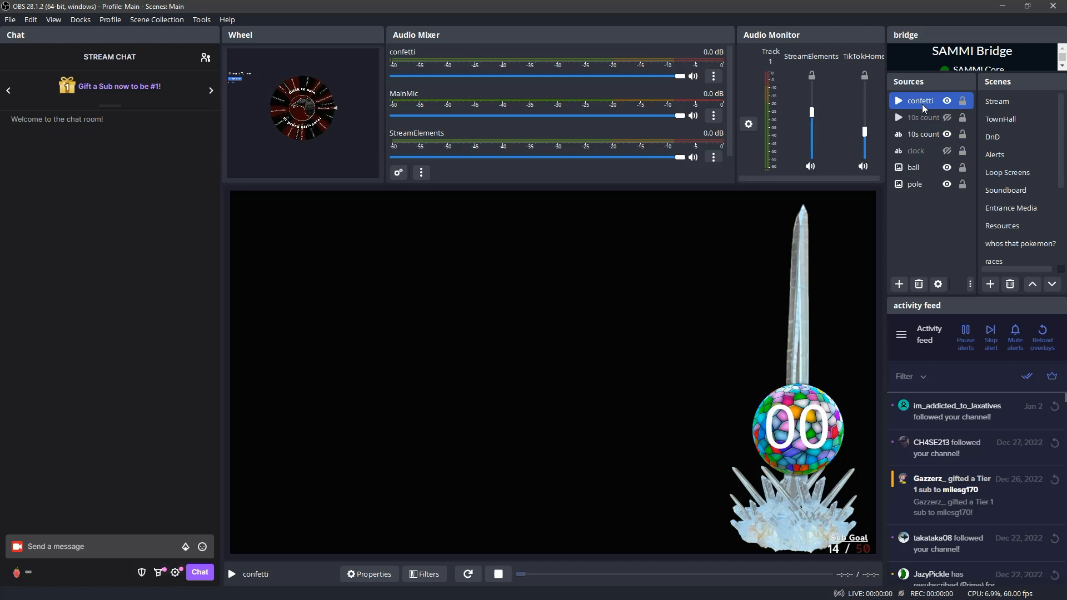
Examine the 10s countdown audio source in the ball drop scene, and open the Stream scene to check its nested clock
left_click(920, 117, "ctrl")
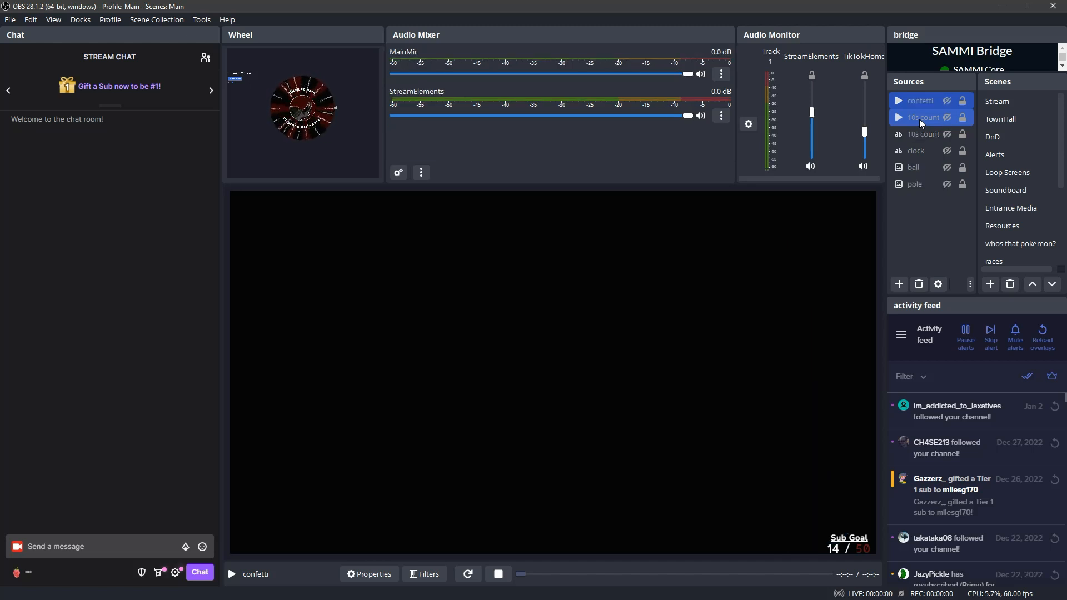
scroll(993, 211, "down", 3)
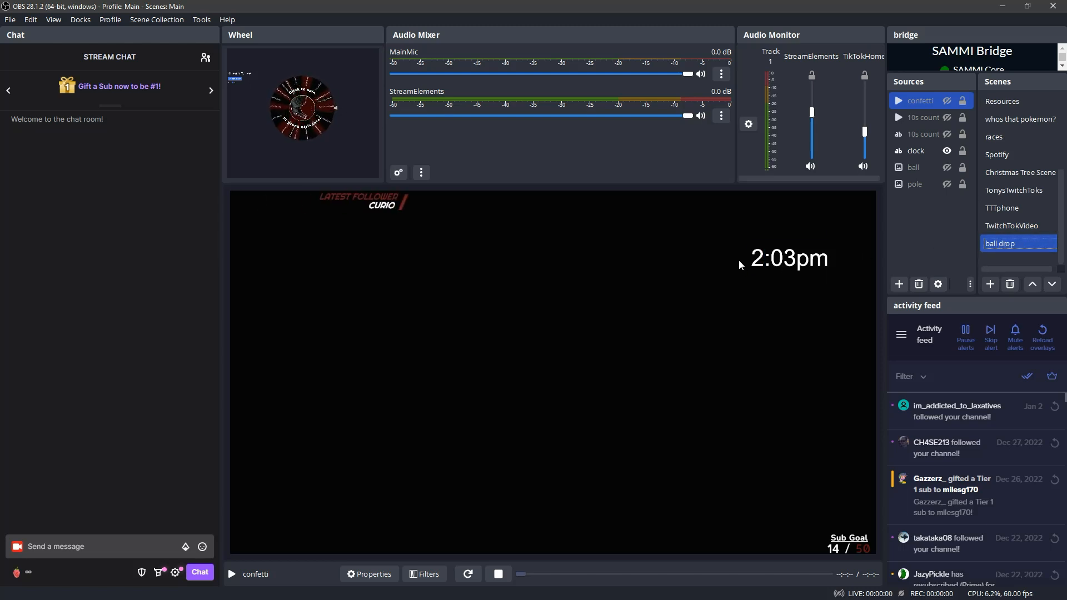
scroll(1011, 166, "up", 3)
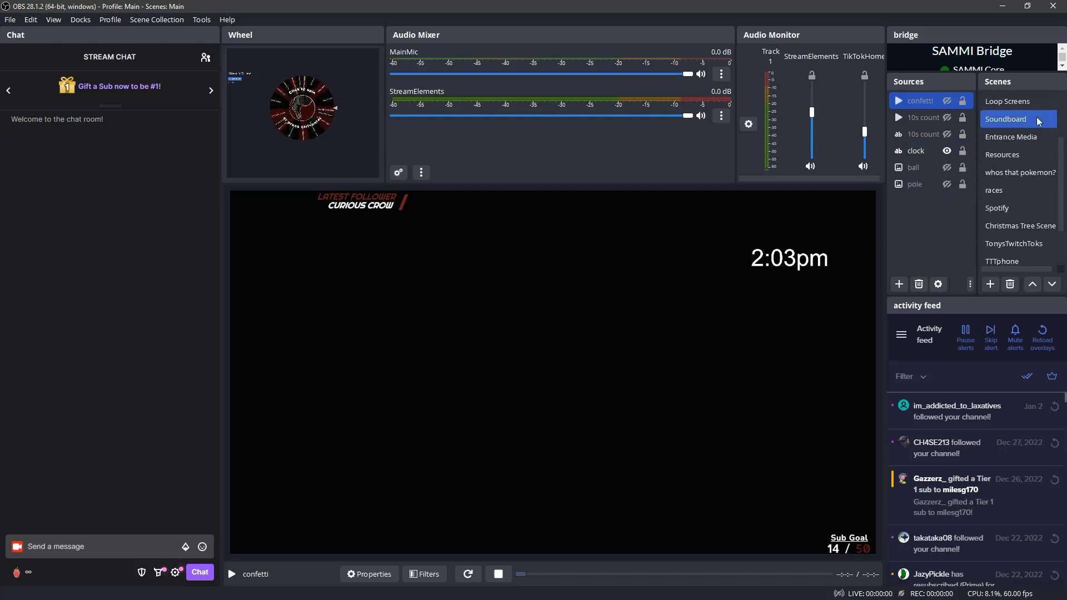
left_click(1010, 105)
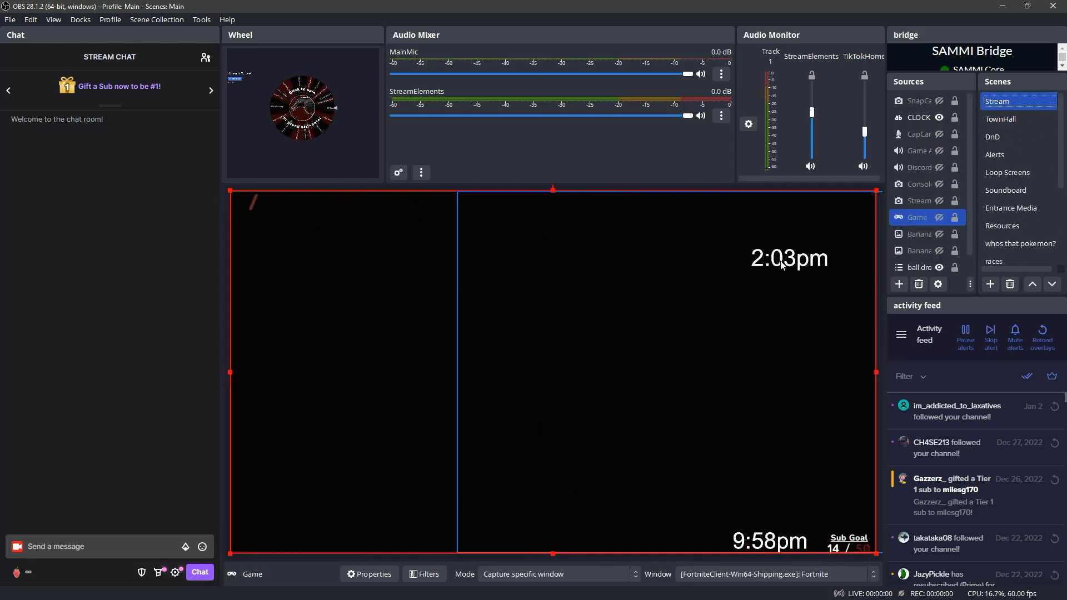
Hide the nested ball drop source in the Stream scene
left_click(951, 119, "ctrl")
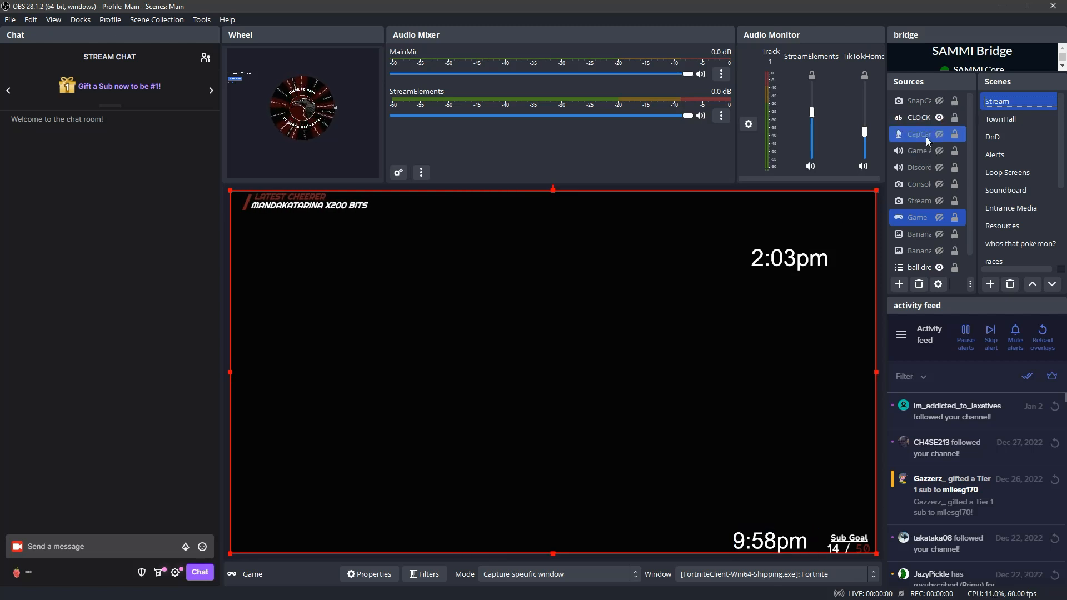
scroll(926, 136, "down", 1)
left_click(939, 251)
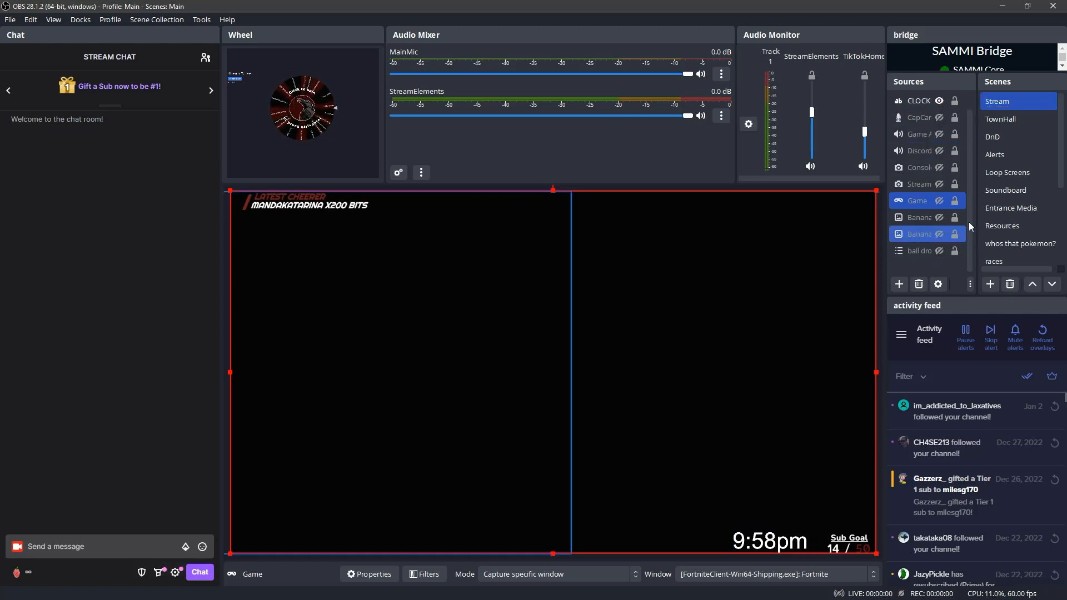
Open the ball drop scene and hide its clock source
scroll(995, 233, "down", 3)
left_click(985, 242)
left_click(999, 244)
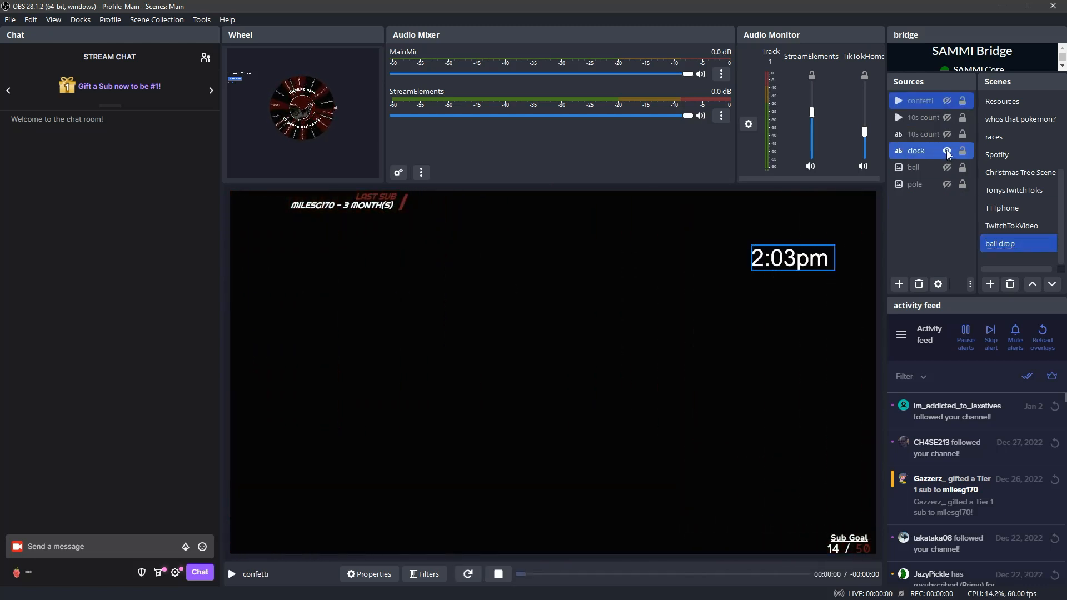
left_click(945, 150)
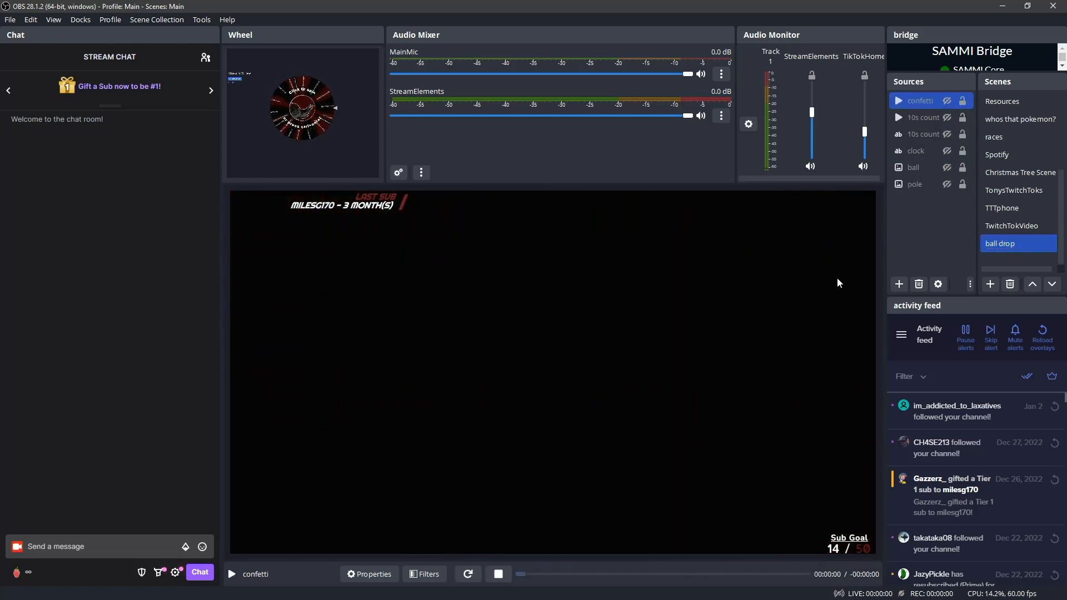
Select the CLOCK source in the Stream scene, and switch to the Ball Drop button's commands in SAMMI Core
scroll(1036, 159, "up", 3)
left_click(980, 117)
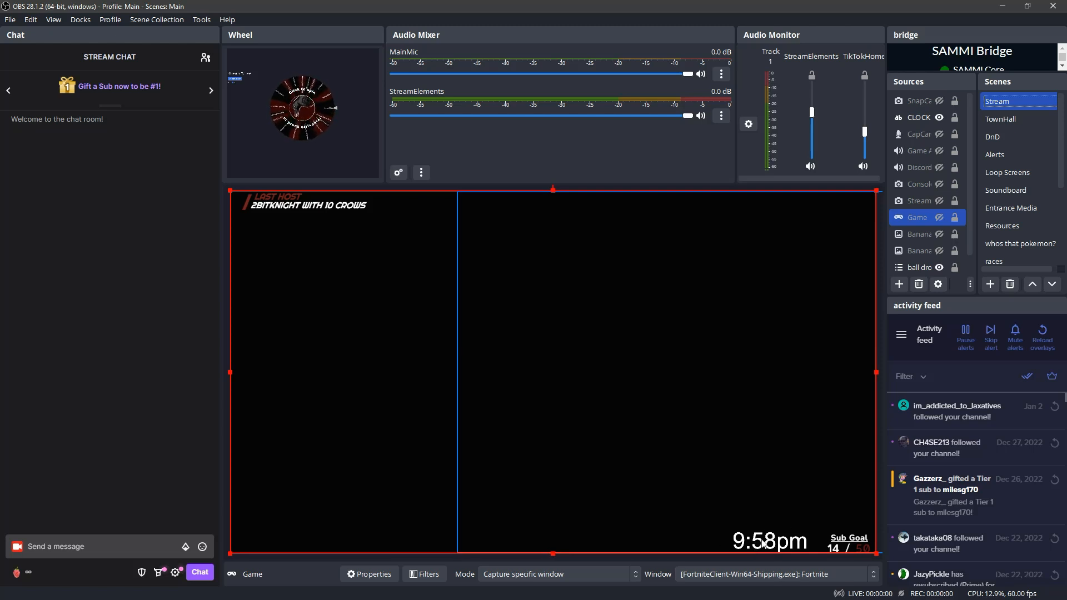
left_click(917, 119)
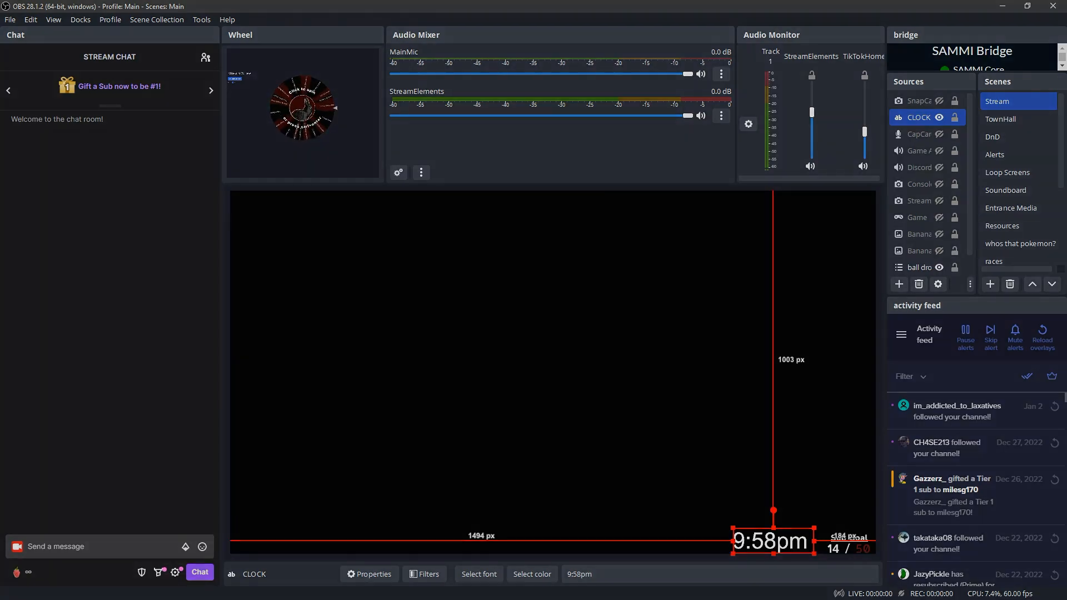
key("alt+Tab")
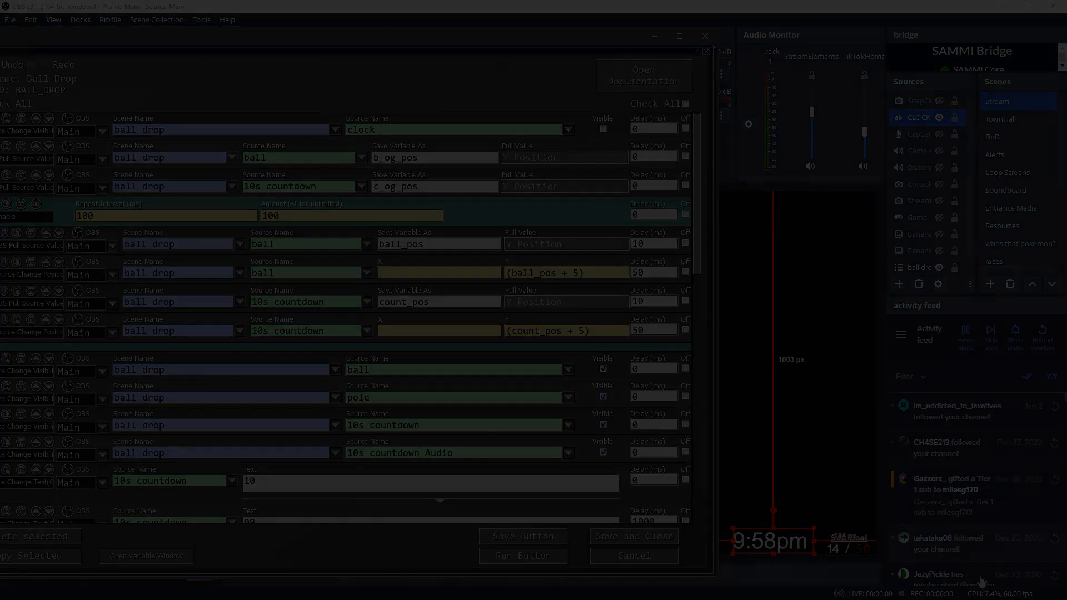